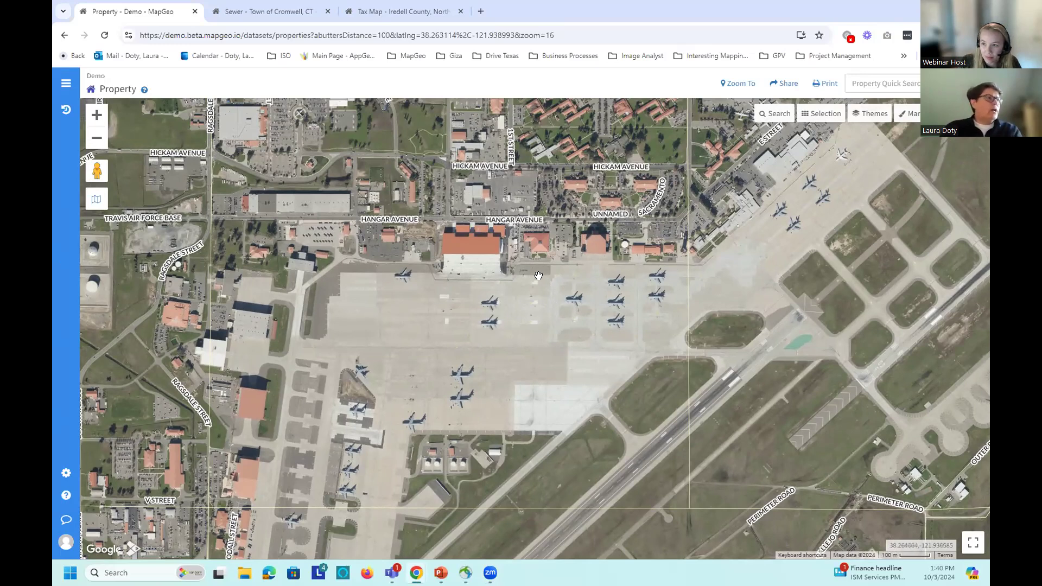
click(484, 252)
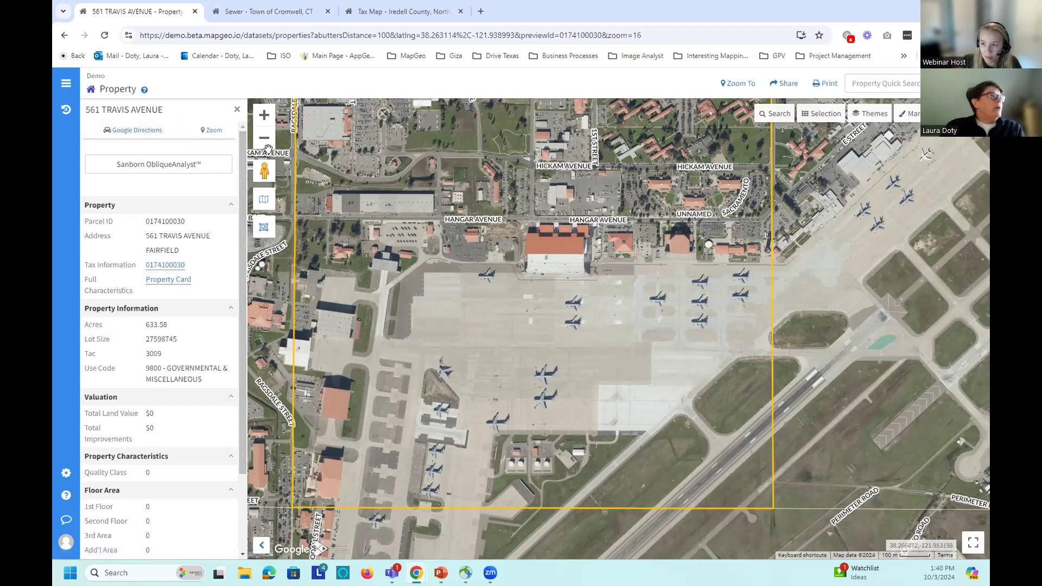
click(160, 170)
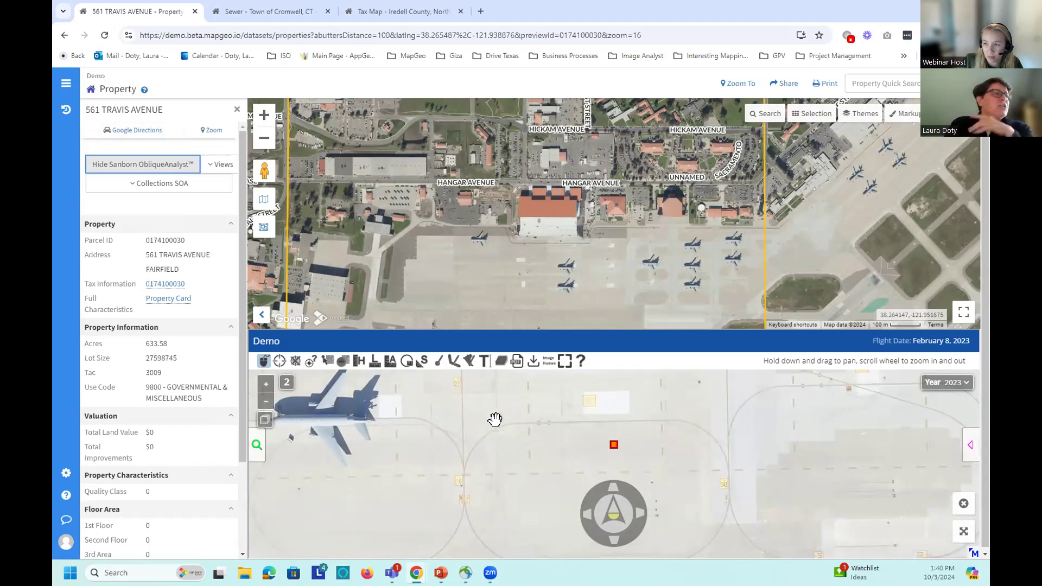
Step: Pan and zoom the oblique view across the apron's parked airplanes to the buildings north of it
drag(505, 448, 507, 486)
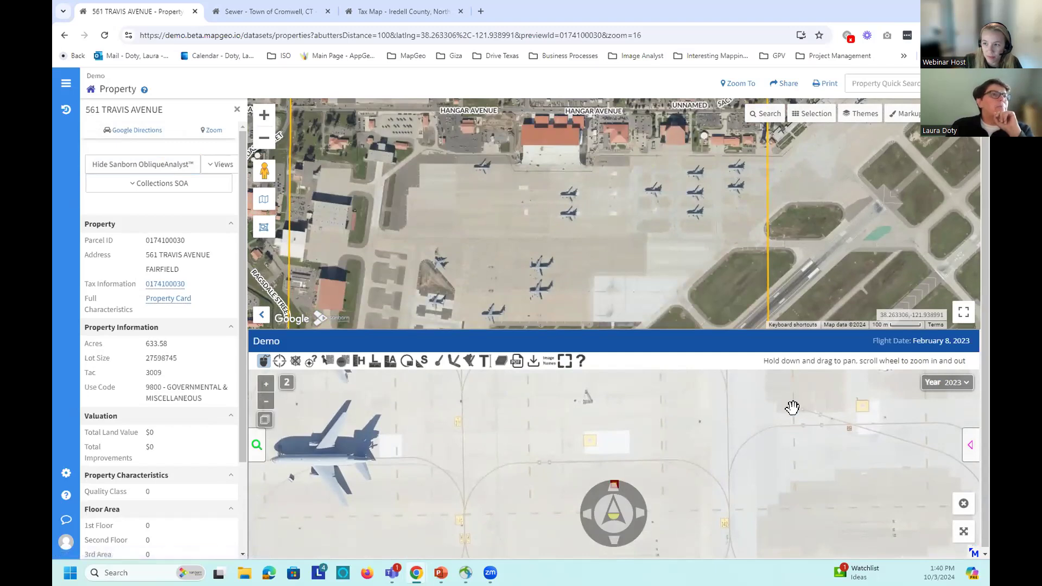
drag(442, 426, 506, 506)
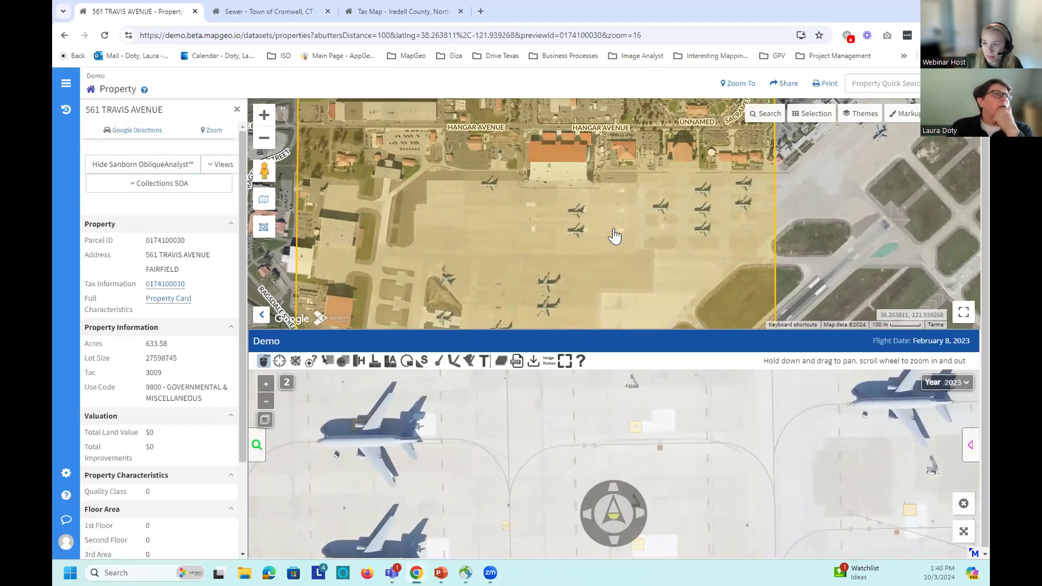
scroll(599, 254, up, 1)
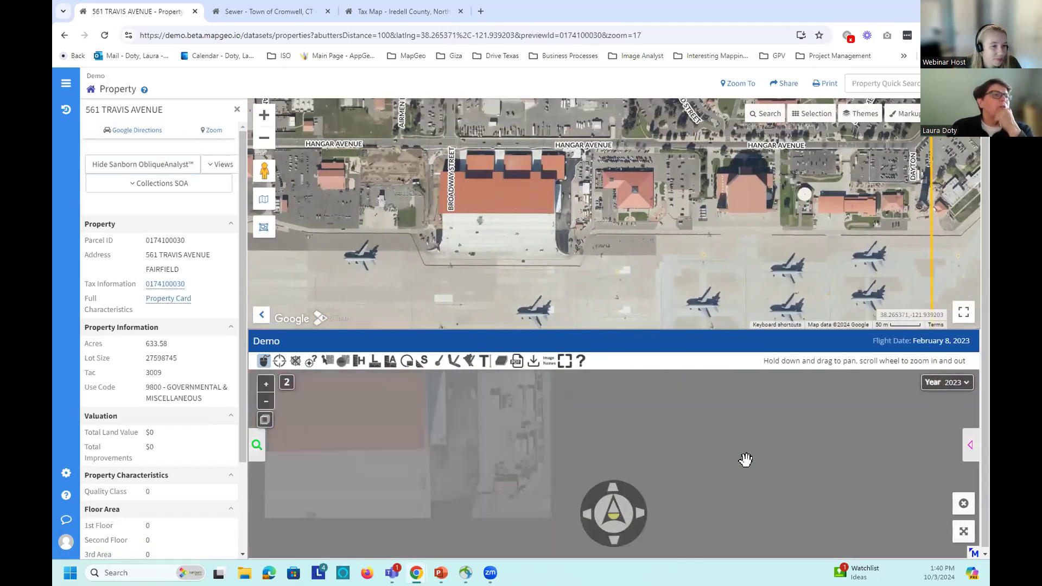
drag(744, 458, 518, 500)
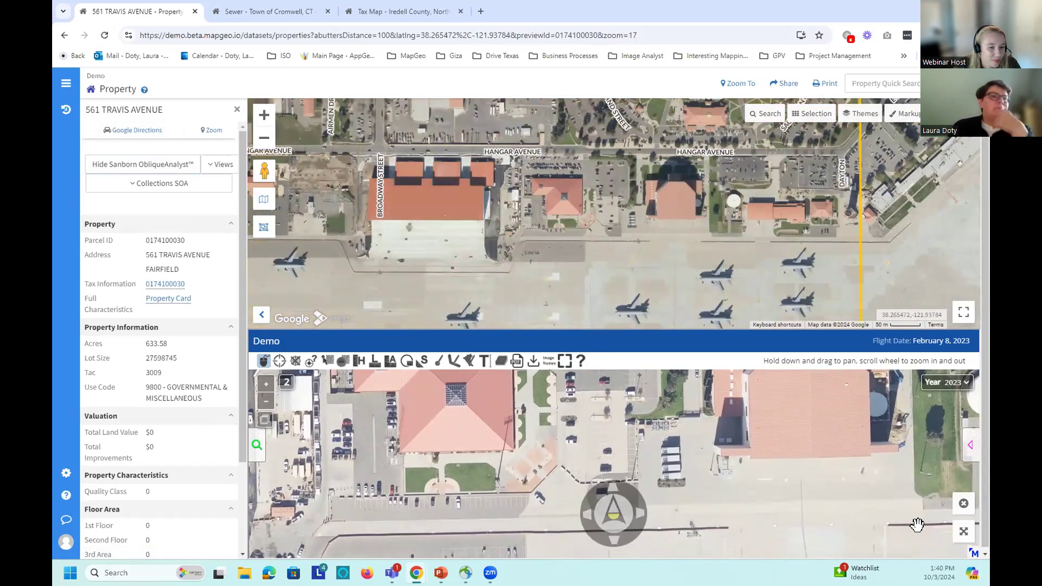
Step: Expand the oblique imagery and shrink it back, then switch to the Picture-In-Picture layout
click(963, 534)
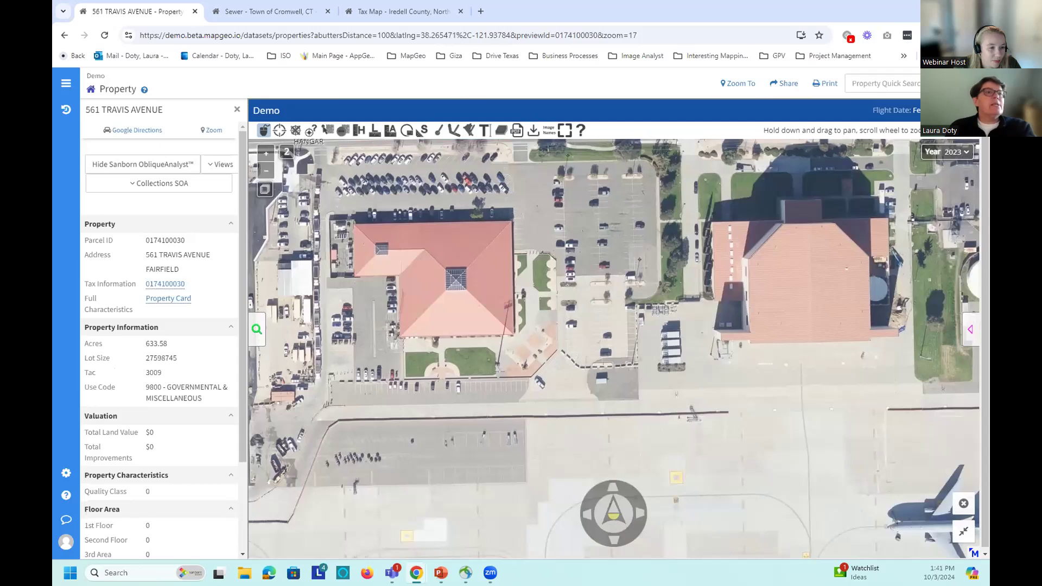
click(964, 534)
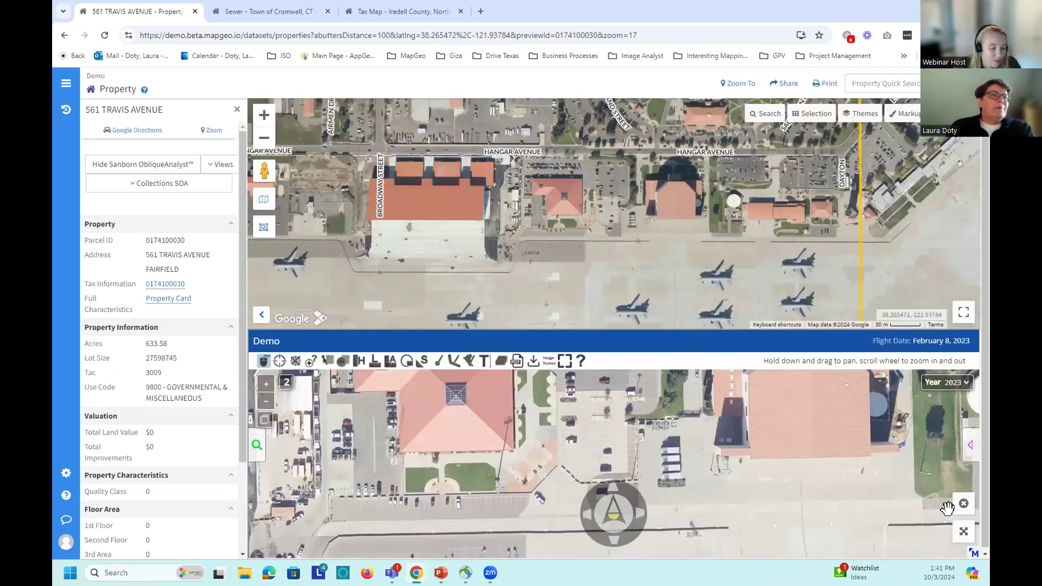
click(217, 164)
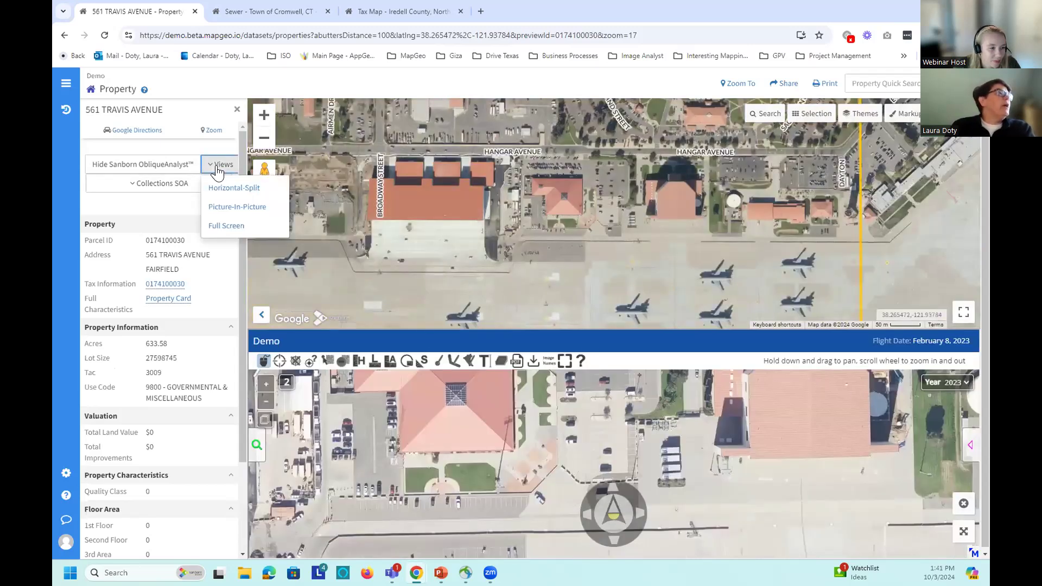
click(227, 207)
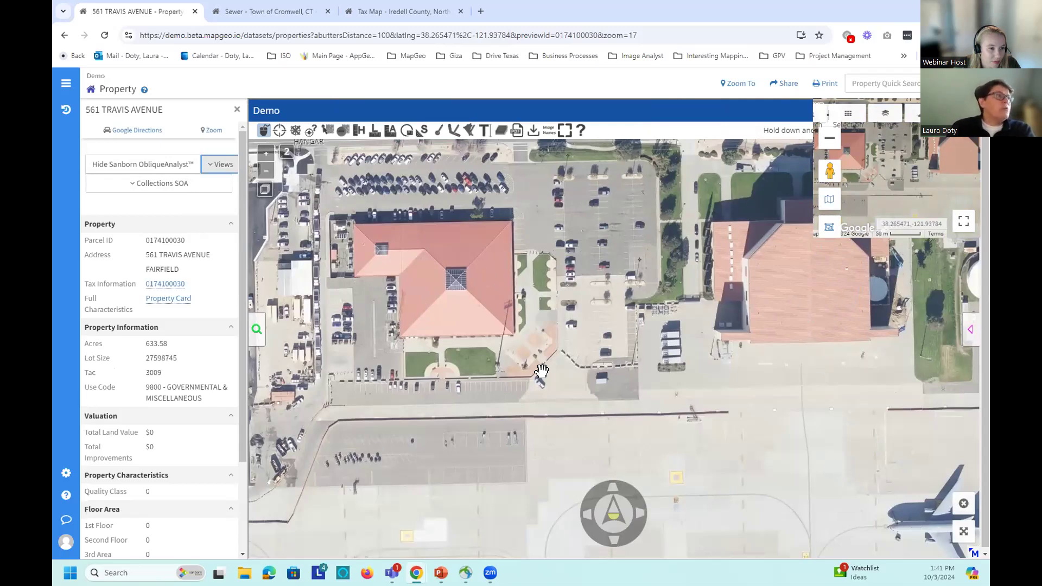
Step: Rotate the oblique imagery and pan to the apron and buildings west of the hangar
click(616, 541)
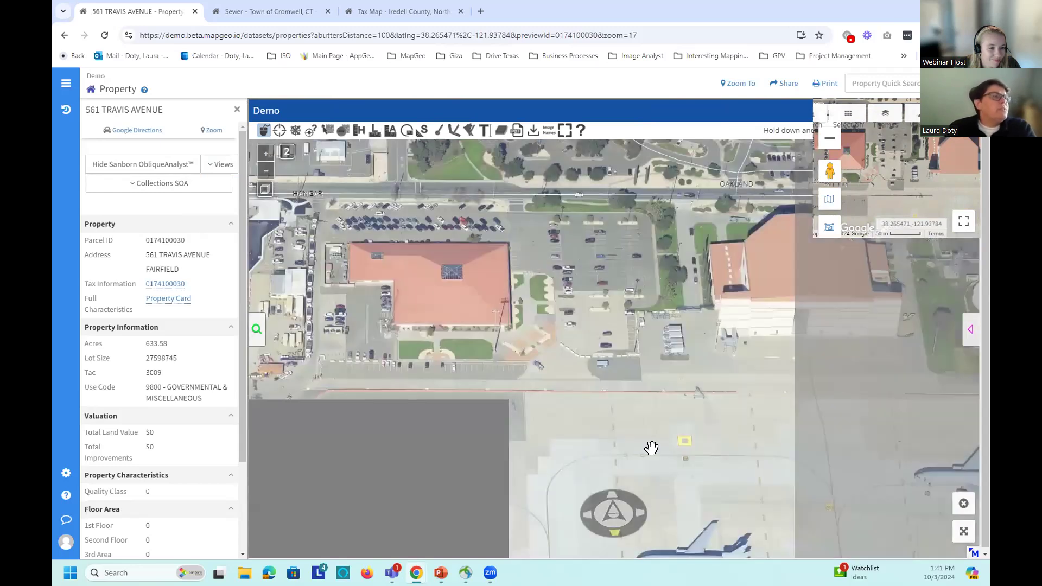
drag(760, 361, 473, 384)
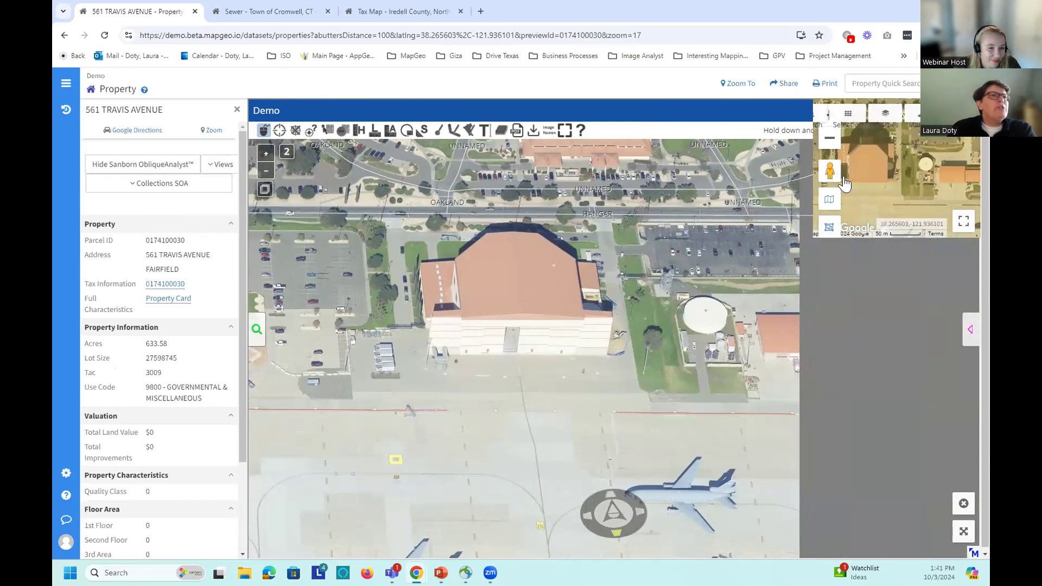
drag(483, 395, 688, 376)
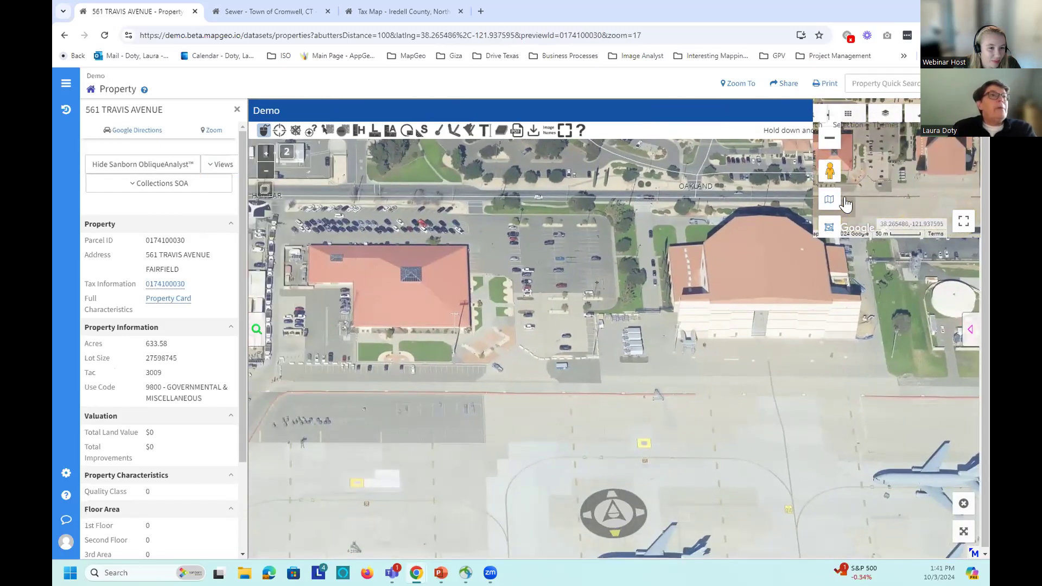
click(219, 165)
Step: Switch to the Horizontal-Split layout and pan both views toward the western hangars
click(229, 189)
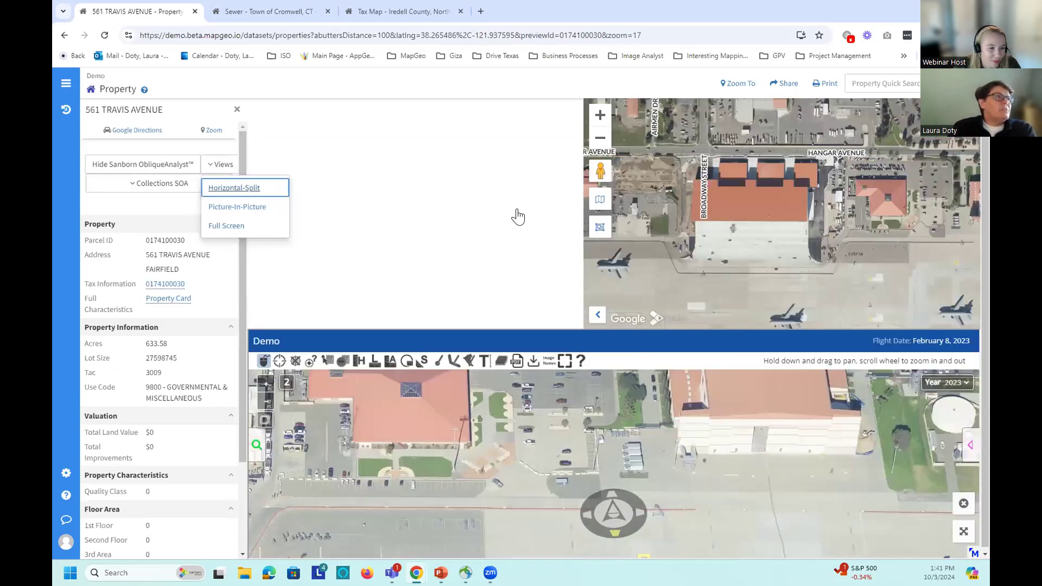
drag(429, 205, 780, 187)
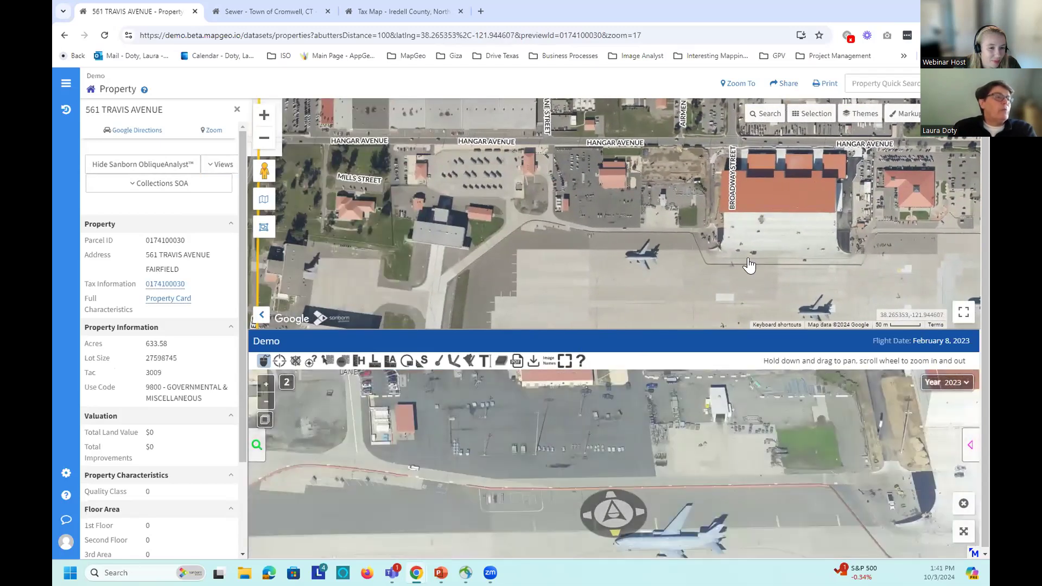
drag(683, 471, 615, 491)
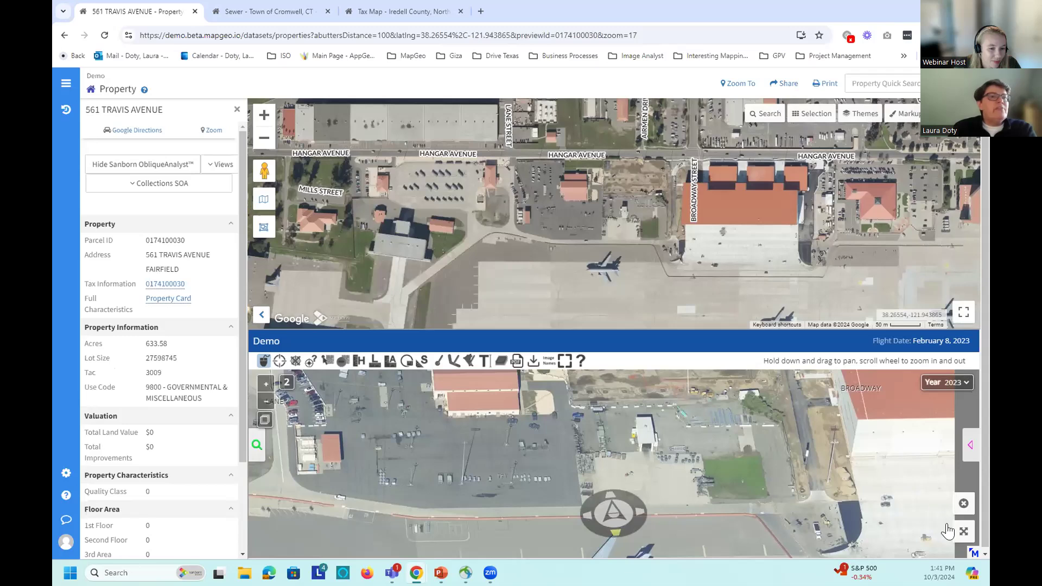
Step: Expand the oblique imagery, zoom in, and centre the three-roofed hangar
click(961, 535)
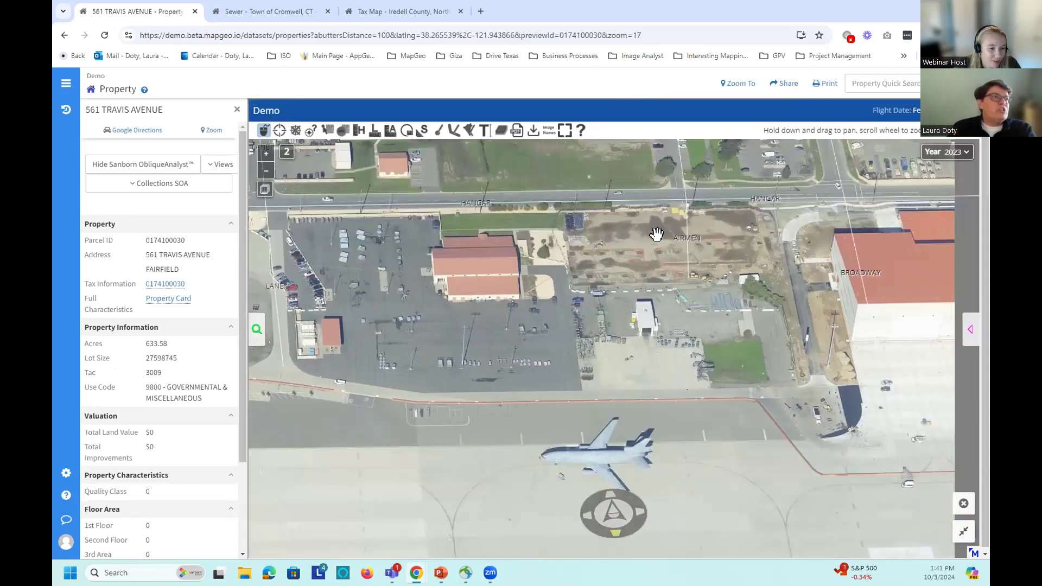
scroll(466, 294, up, 1)
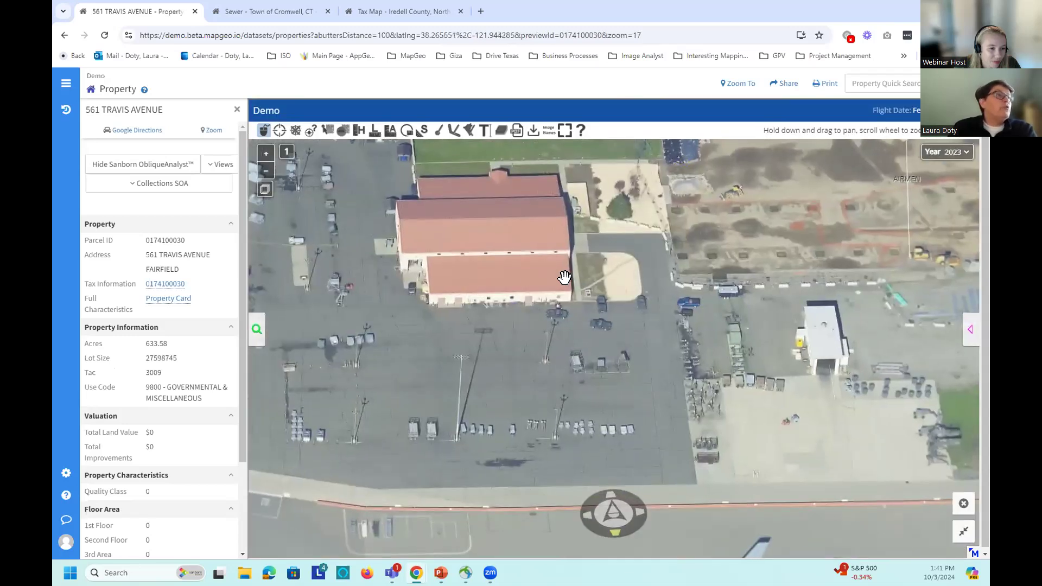
drag(459, 205, 541, 270)
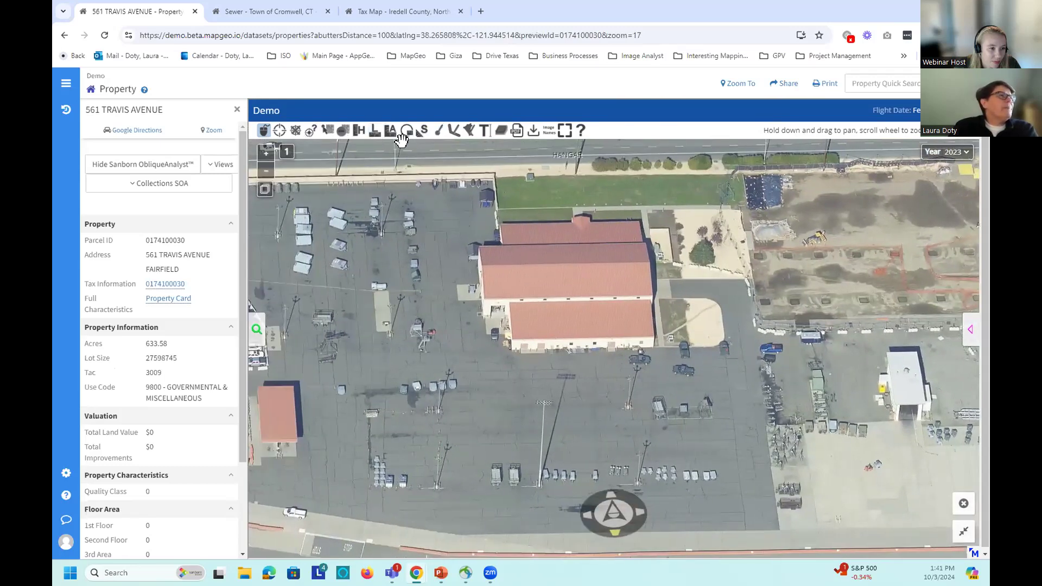
click(424, 132)
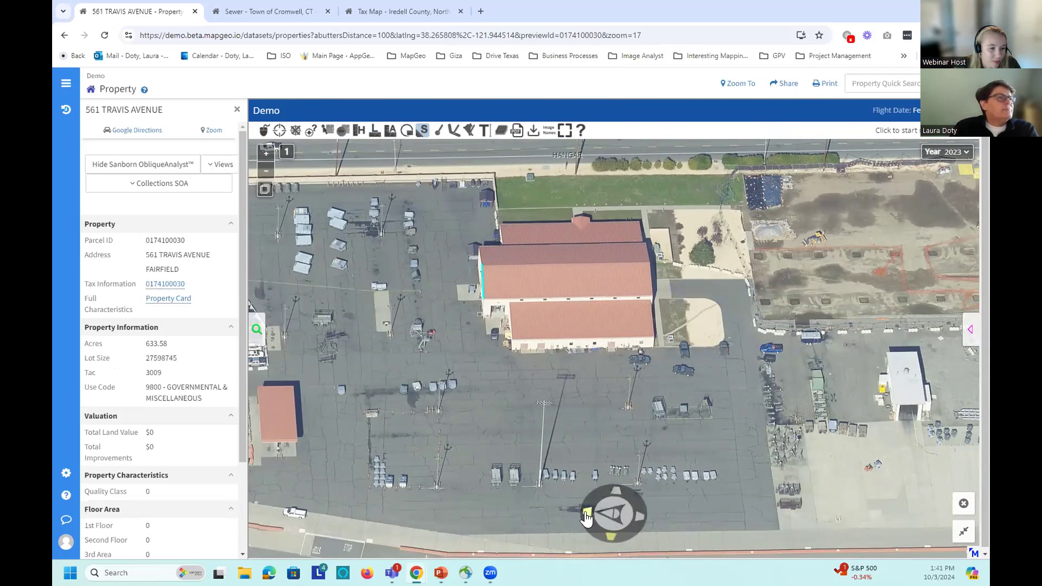
Step: Rotate the view, start a roof slope measurement, and switch the imagery to 2022
click(586, 516)
click(602, 427)
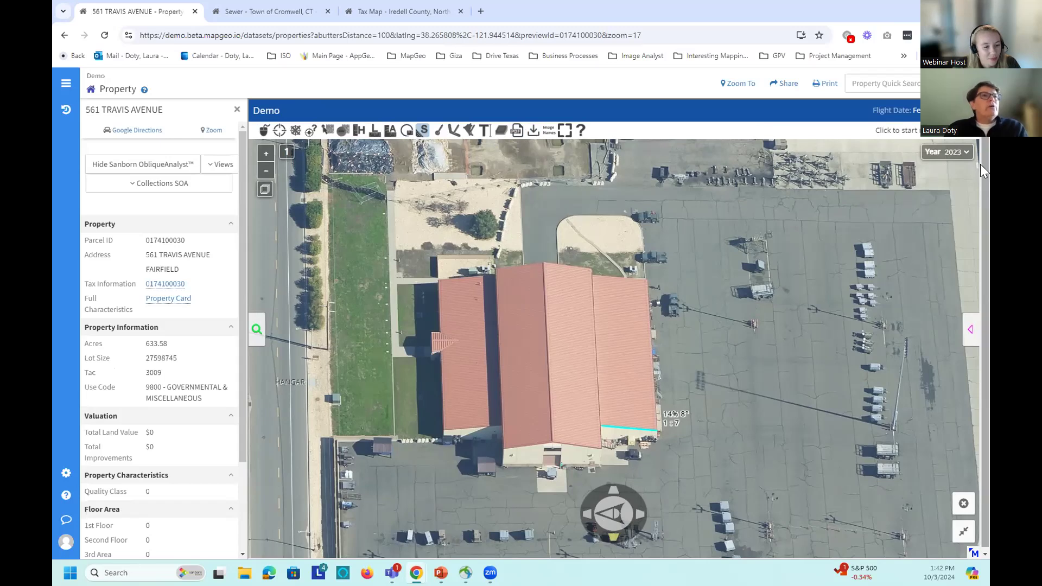
click(959, 153)
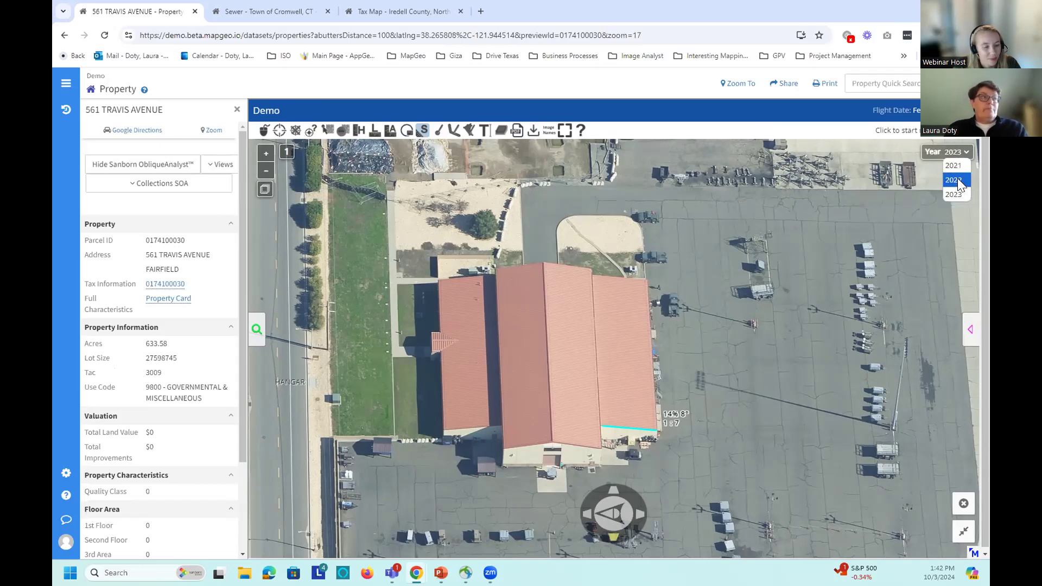
click(957, 180)
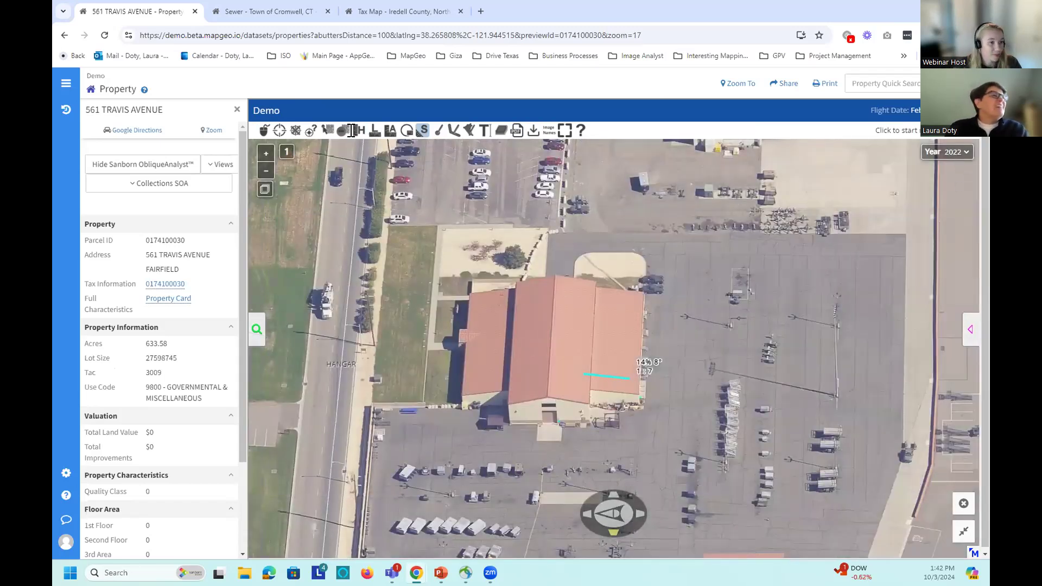
Step: Clear the slope measurement, show the 2021 imagery, and try then clear a new measurement
click(502, 130)
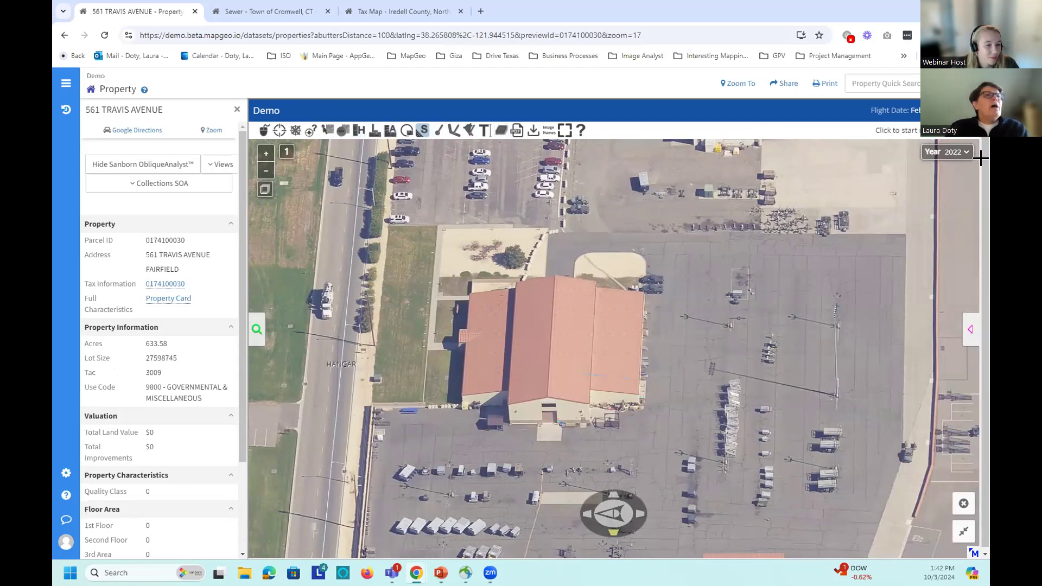
click(950, 155)
click(952, 166)
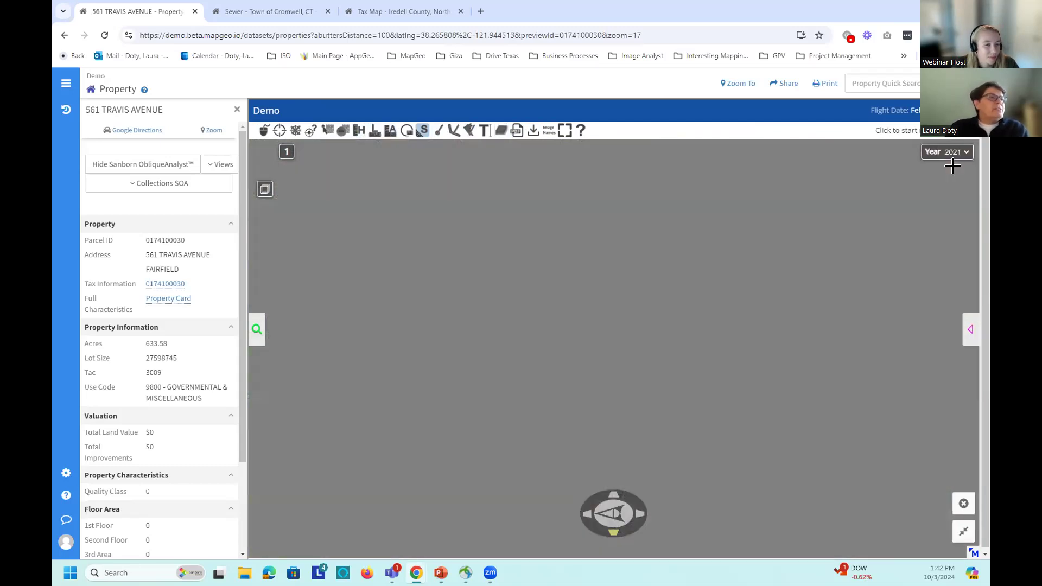
click(704, 393)
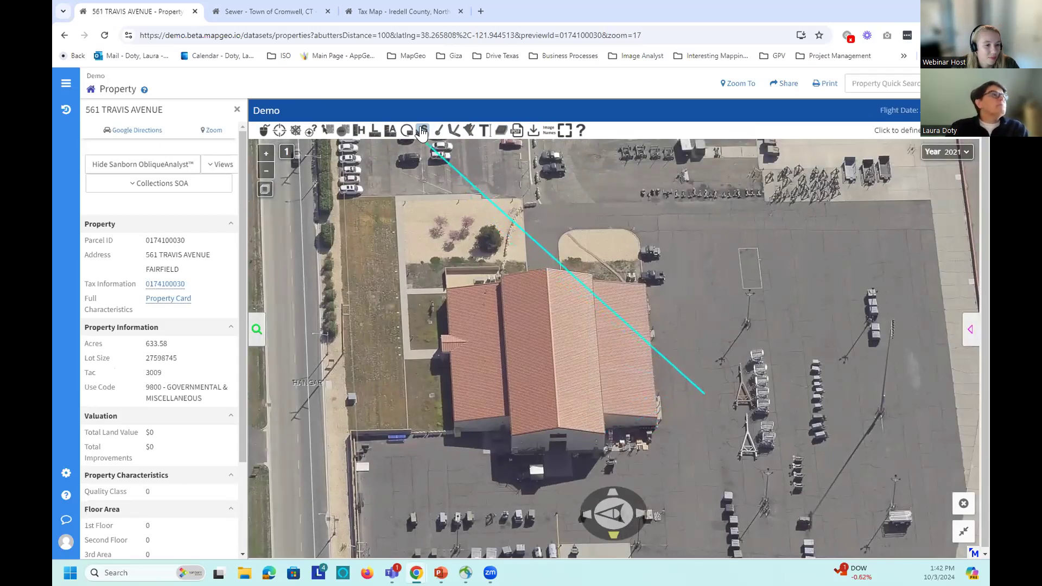
click(499, 133)
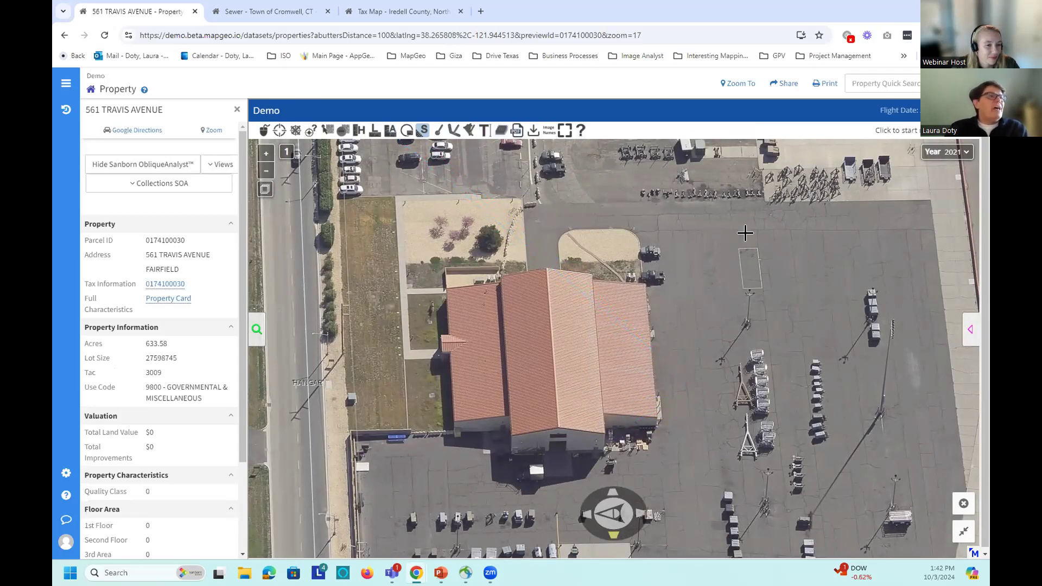
Step: Return to the 2023 imagery, rotate the view, and go back to the split layout
click(951, 153)
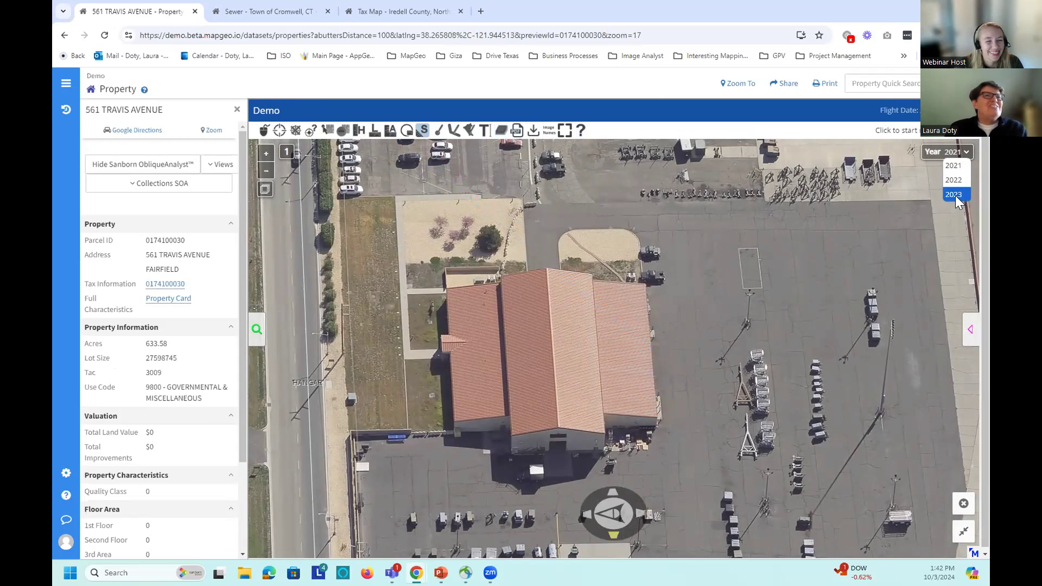
click(955, 196)
click(639, 512)
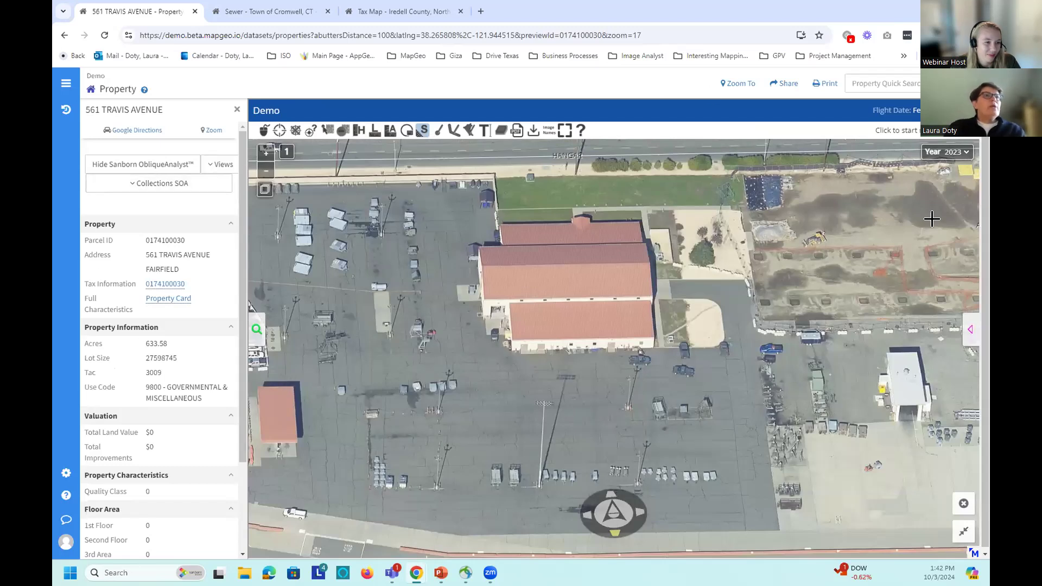
click(964, 533)
Step: Pan the street map to bring the Hangar Avenue hangars into view
drag(241, 235, 239, 339)
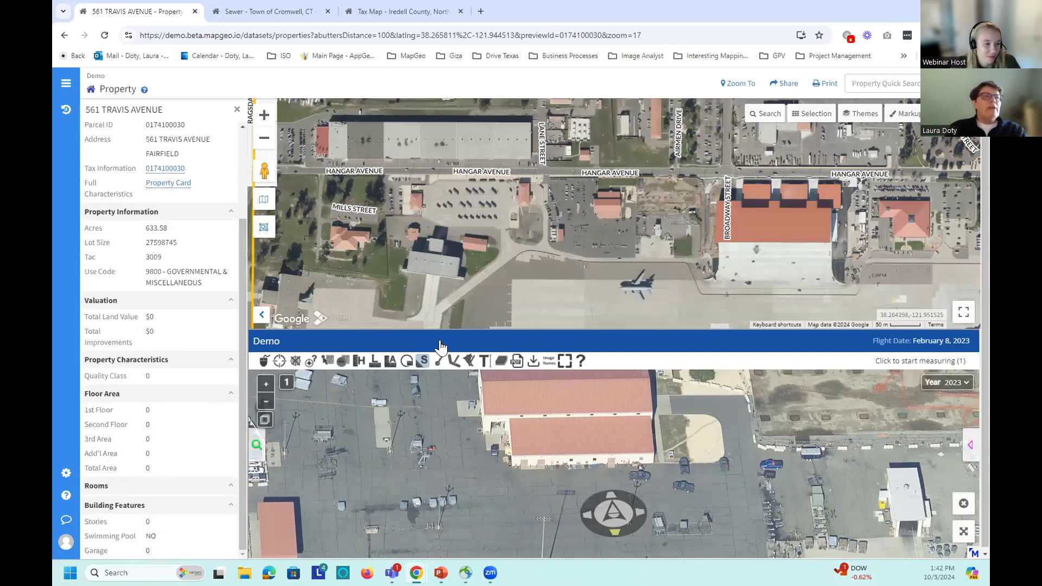
drag(436, 253, 723, 246)
drag(823, 237, 469, 227)
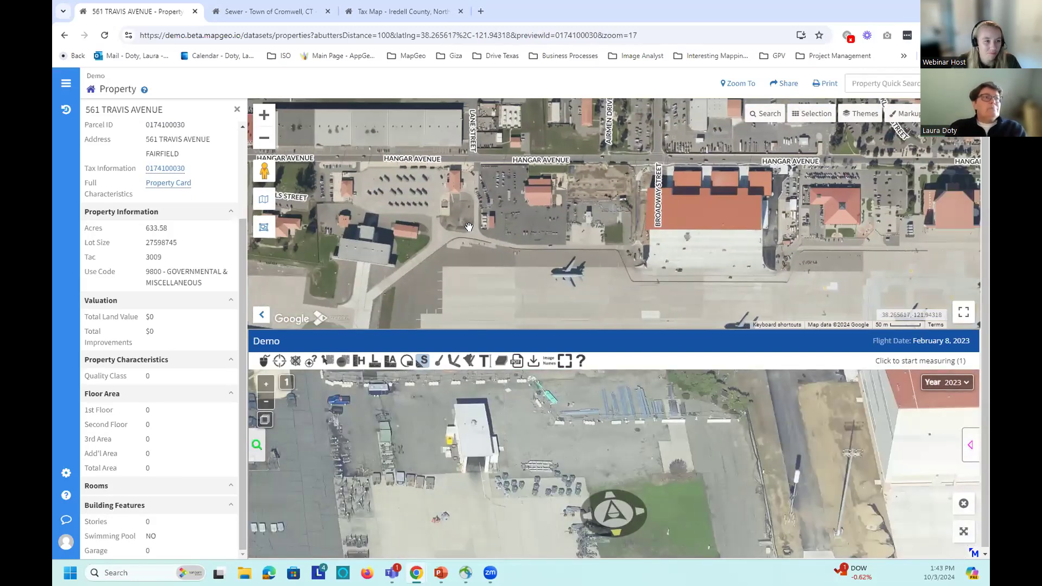
Step: Switch the oblique imagery to 2021, then bring up the Town of Cromwell sewer map
click(954, 383)
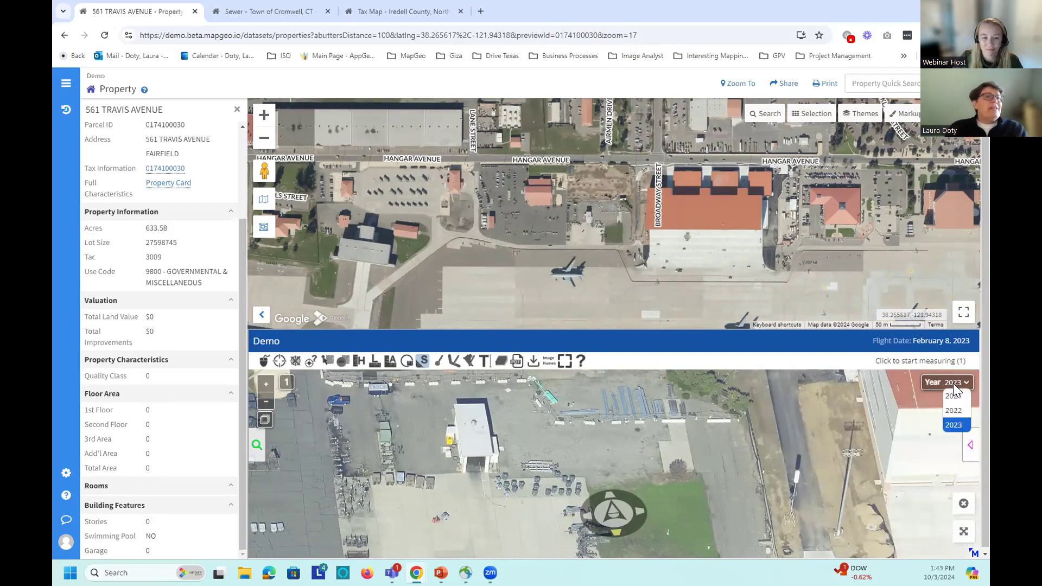
click(956, 399)
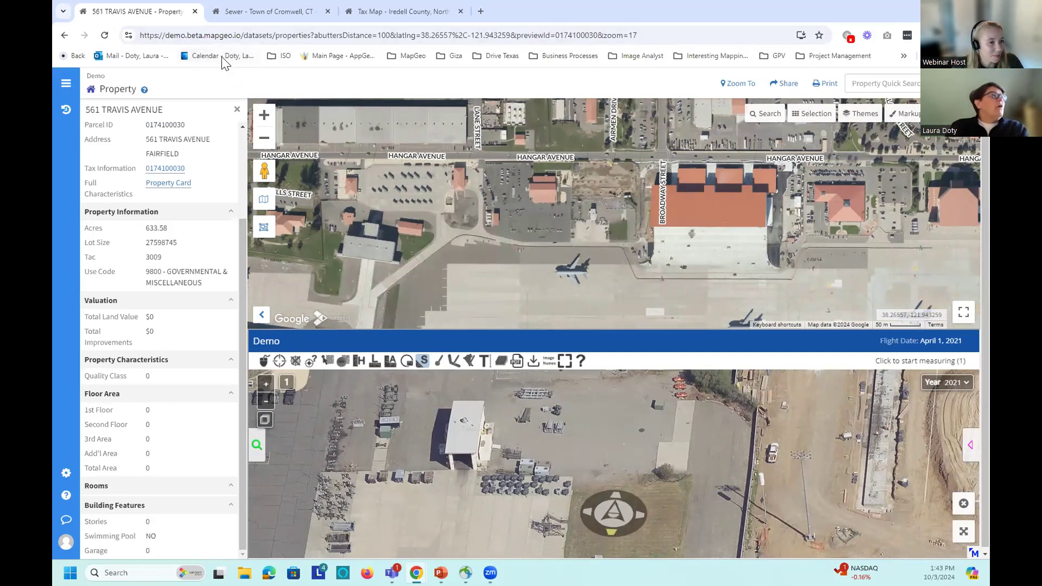
click(230, 11)
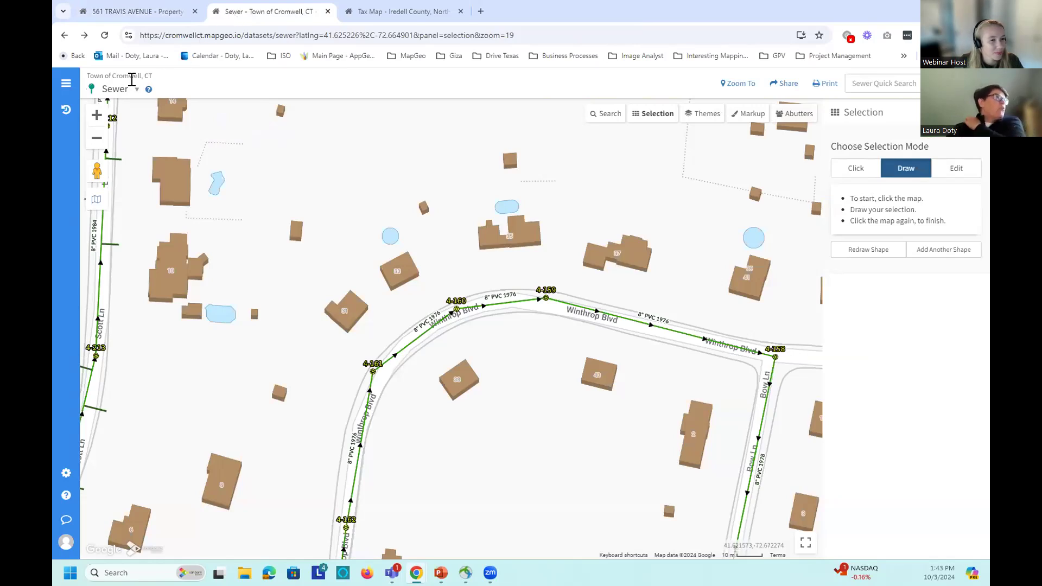
Step: Check the Cromwell dataset list without changing it and try the Selection tool's click mode
click(127, 93)
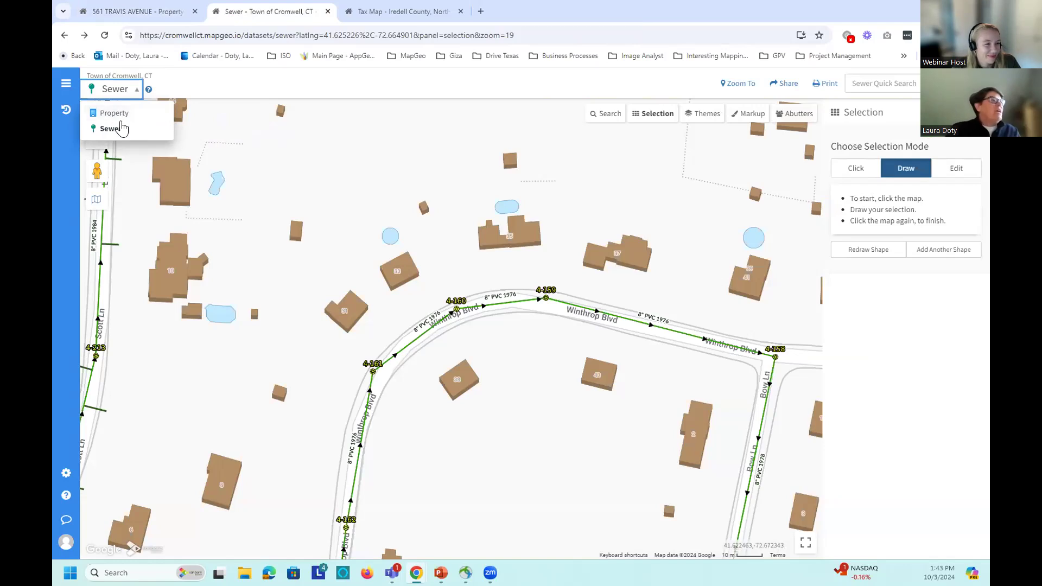
click(507, 357)
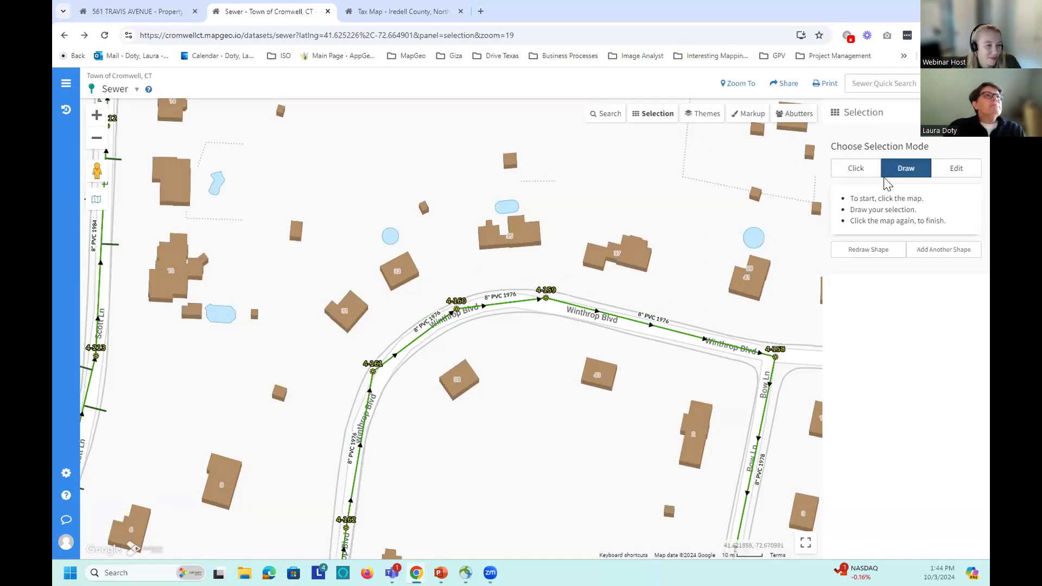
click(859, 169)
Step: Draw a loop around the Winthrop Blvd pipe and open sewer pipe 4-3038's details
click(905, 169)
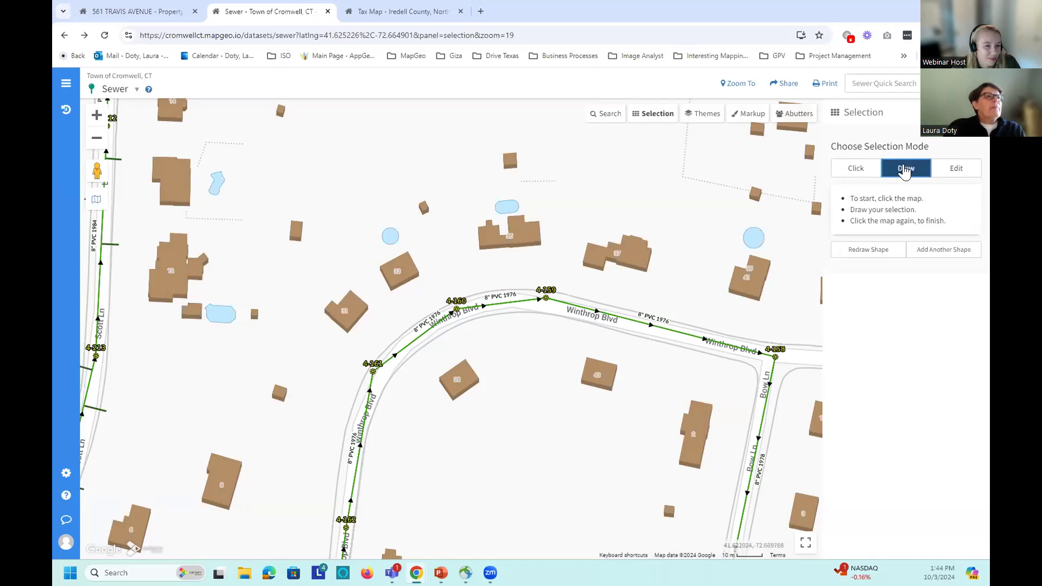
click(717, 307)
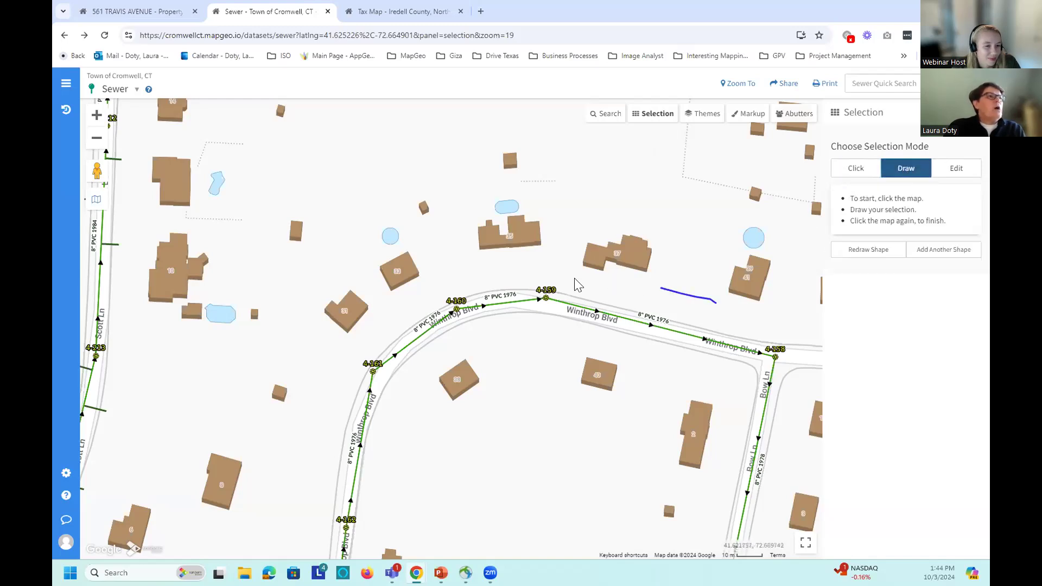
click(698, 343)
click(700, 342)
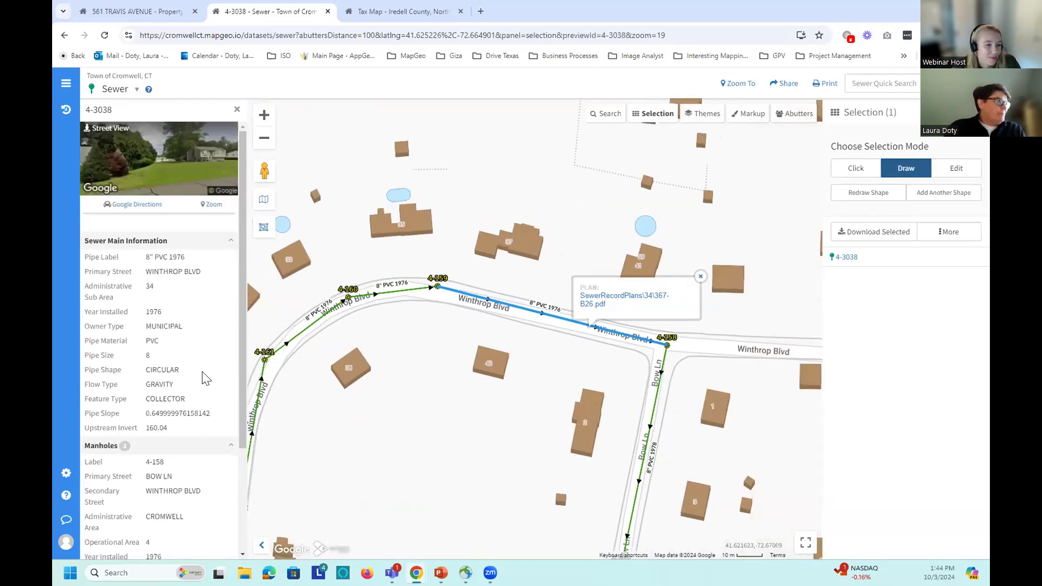
Step: Review pipe 4-3038's attributes, show next manhole 4-159, and open the More actions
drag(243, 359, 230, 311)
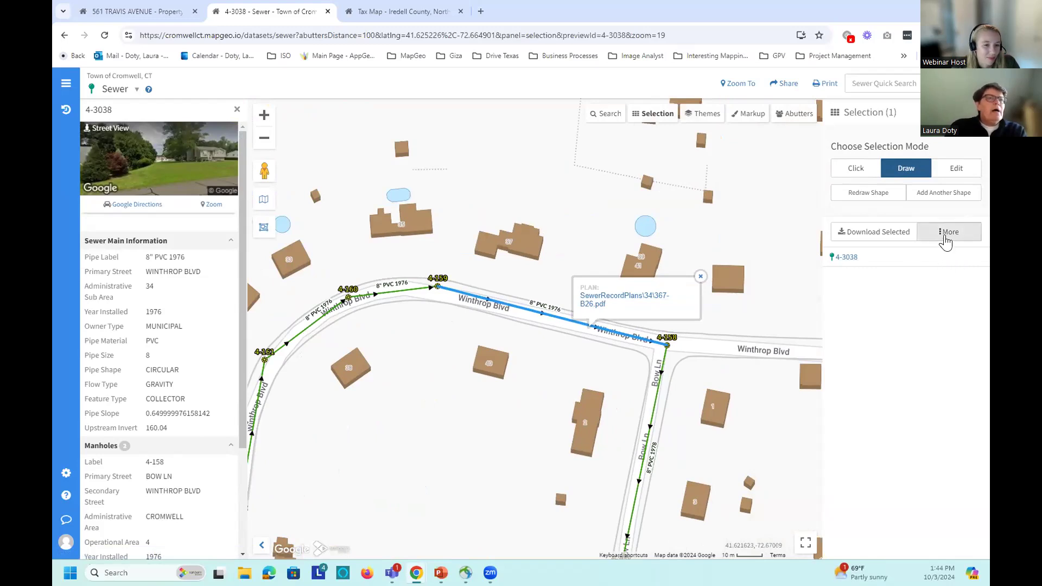
scroll(242, 329, down, 1)
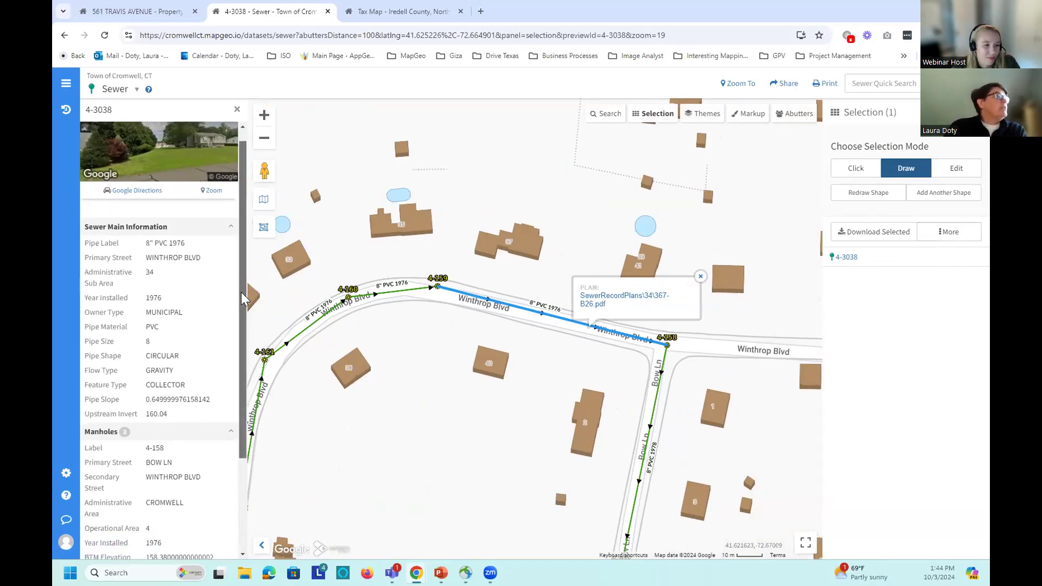
drag(242, 329, 243, 418)
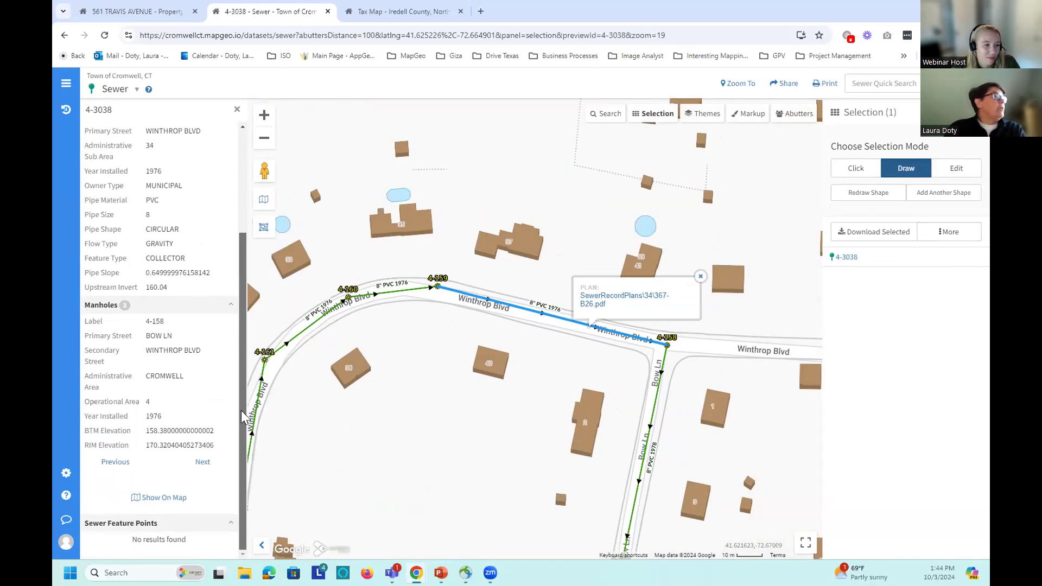
click(202, 463)
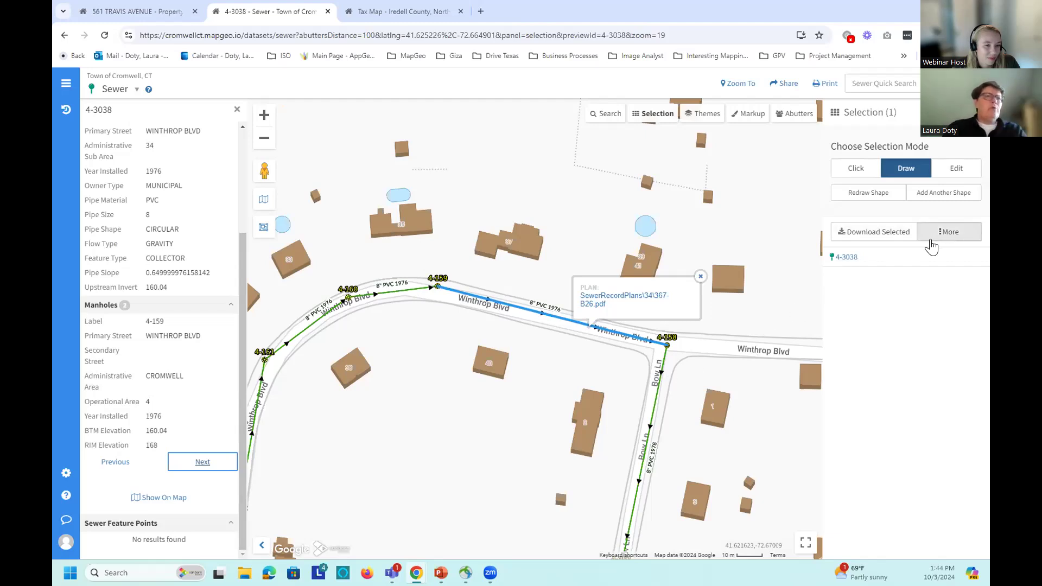
click(935, 239)
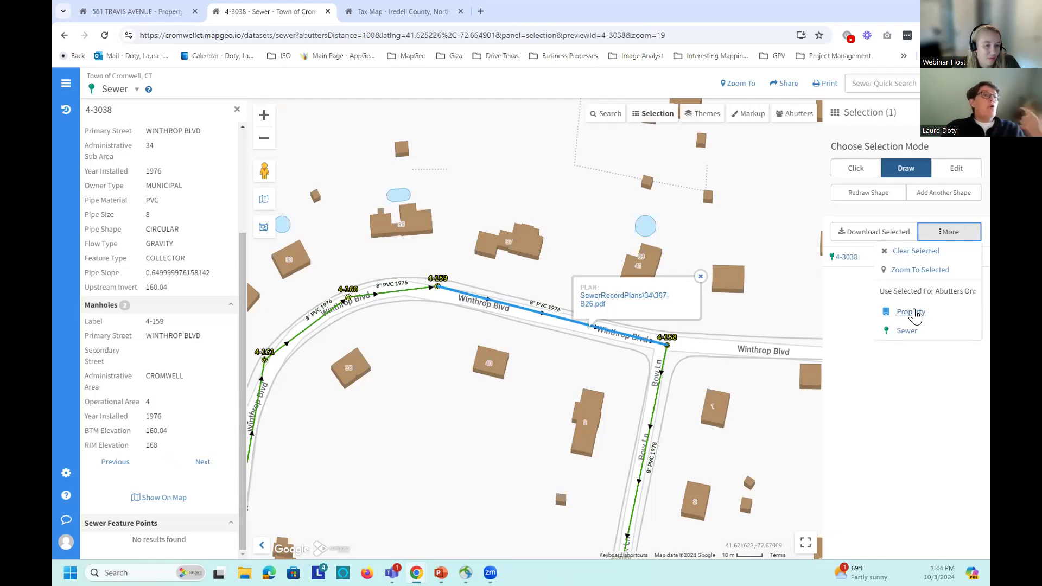
Step: Use the selected pipe for property abutters, dismiss SewerRecordPlans, and search within 100 ft
click(912, 312)
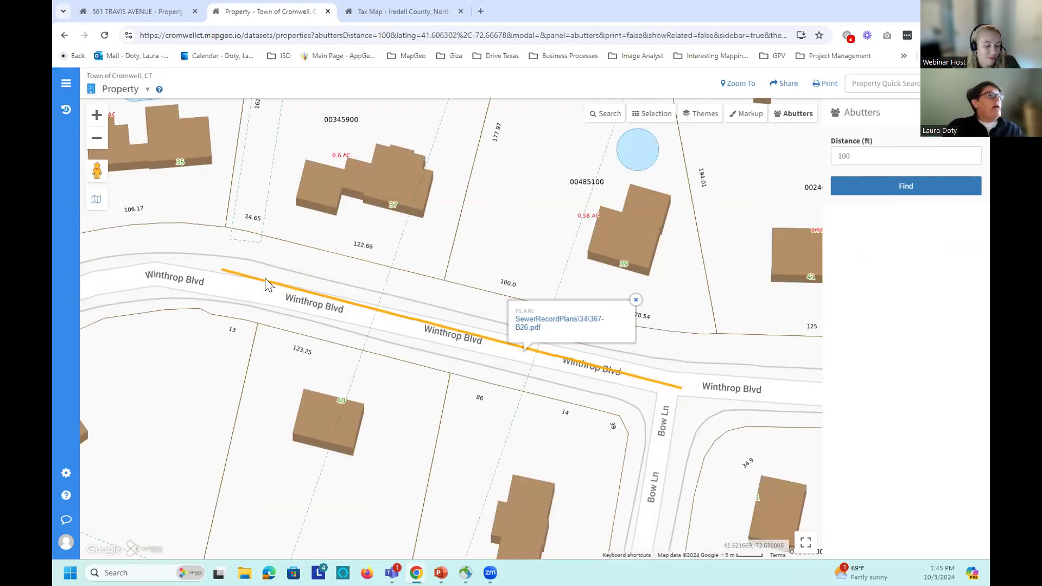
click(636, 300)
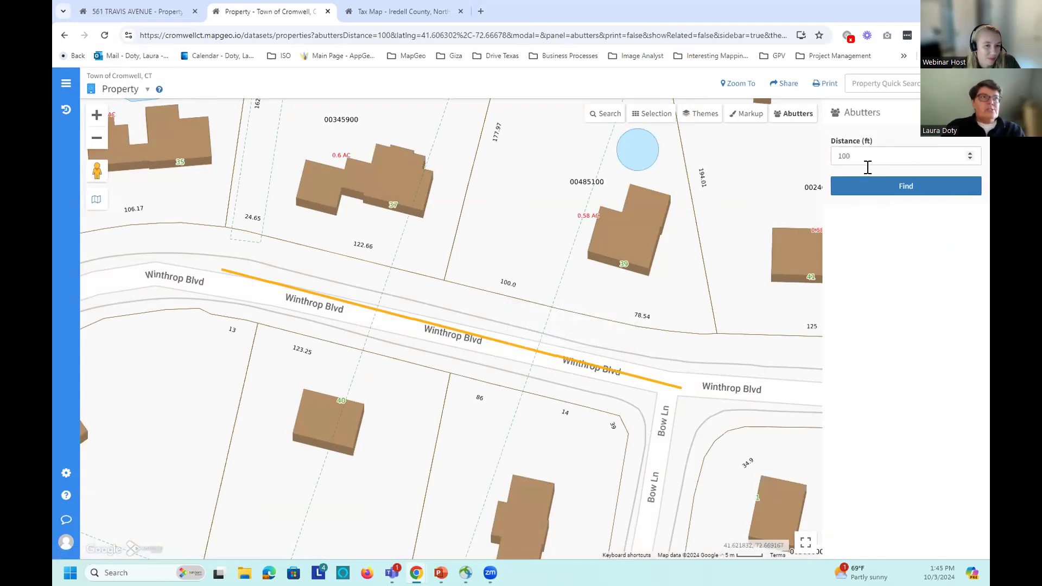
click(885, 190)
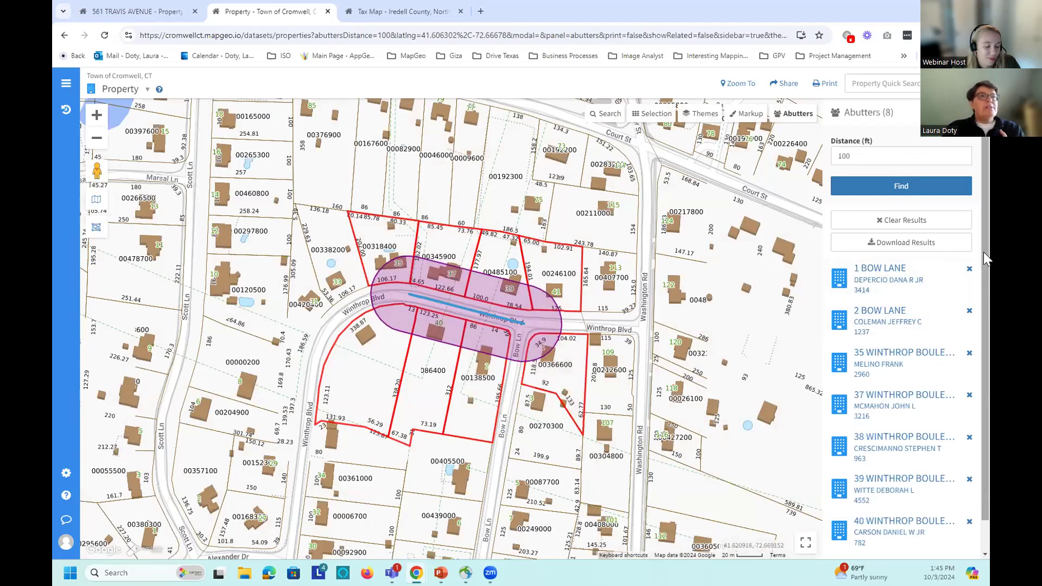
Step: Scroll the 8 abutter results and check, then close, the Download Results options
scroll(983, 231, down, 1)
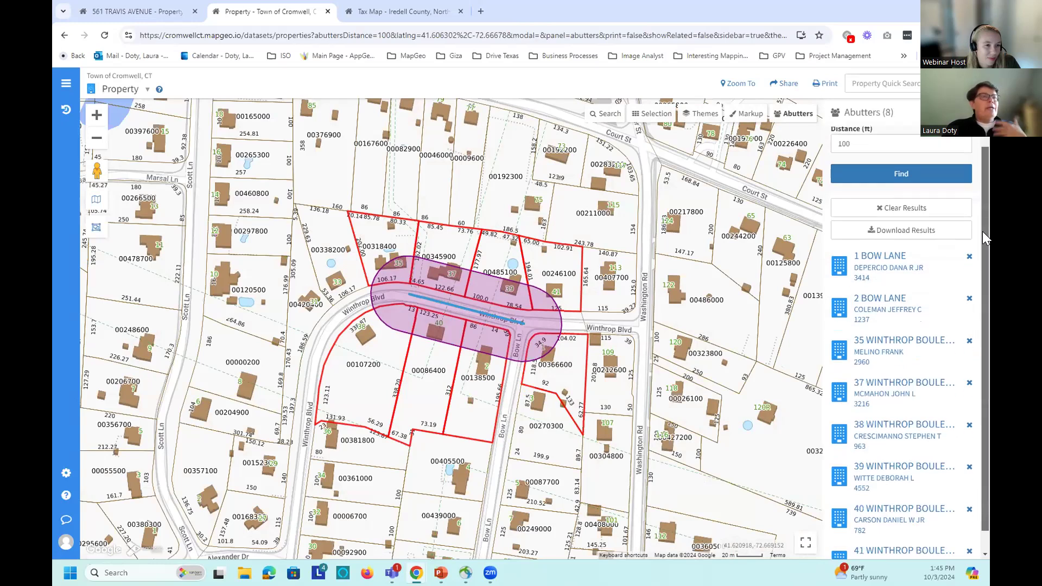
scroll(982, 232, down, 2)
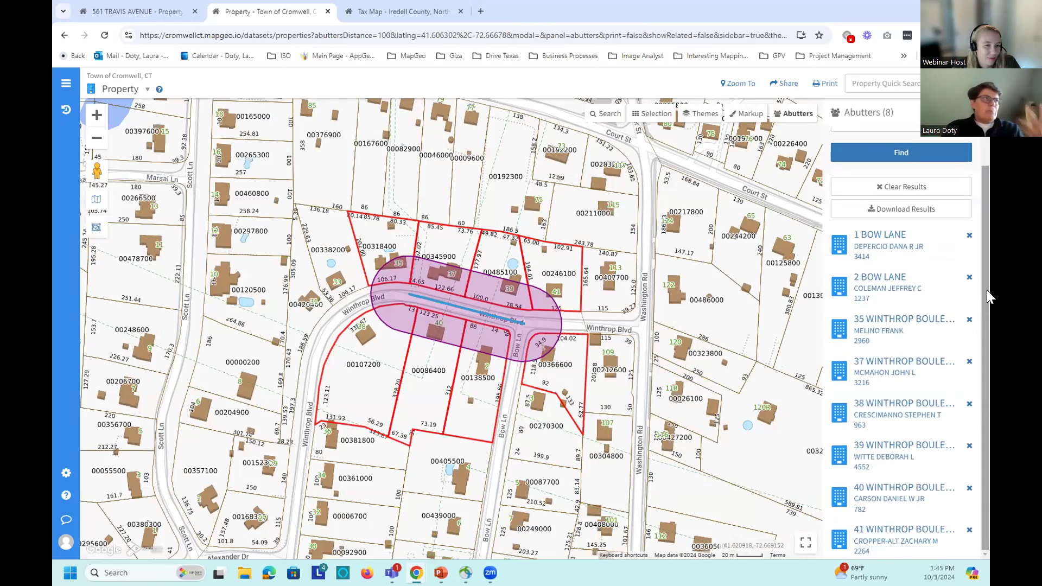
click(915, 219)
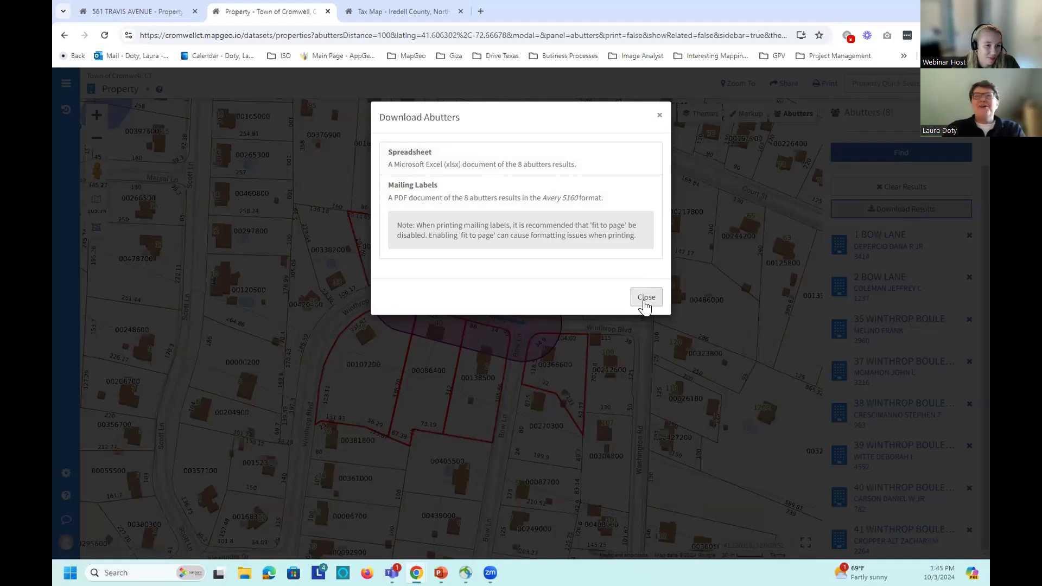
click(645, 305)
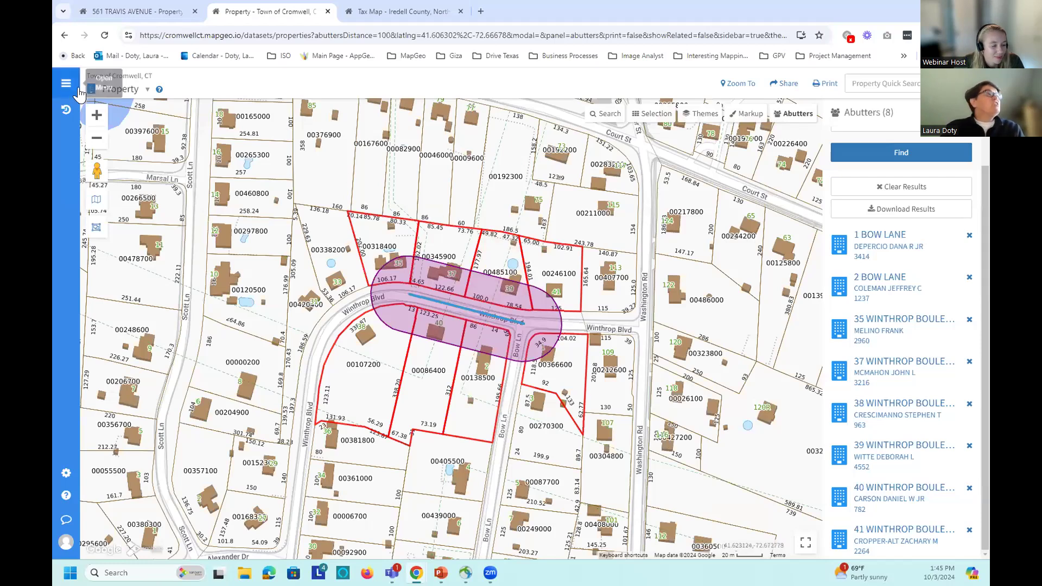
Step: Bring up the Iredell County tax map full-screen, then return to the Cromwell abutters map
click(121, 94)
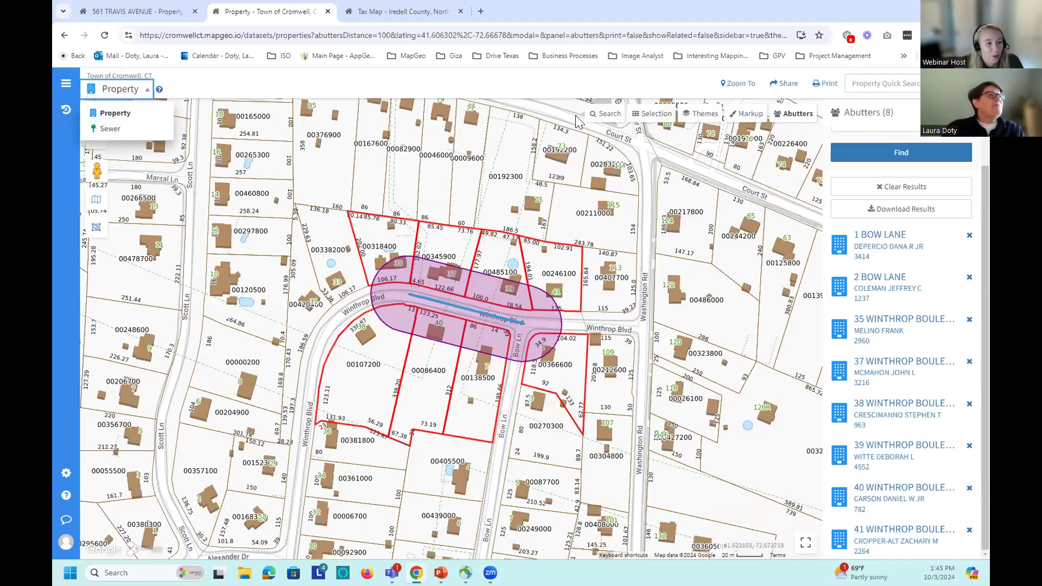
double_click(844, 19)
click(589, 108)
click(722, 104)
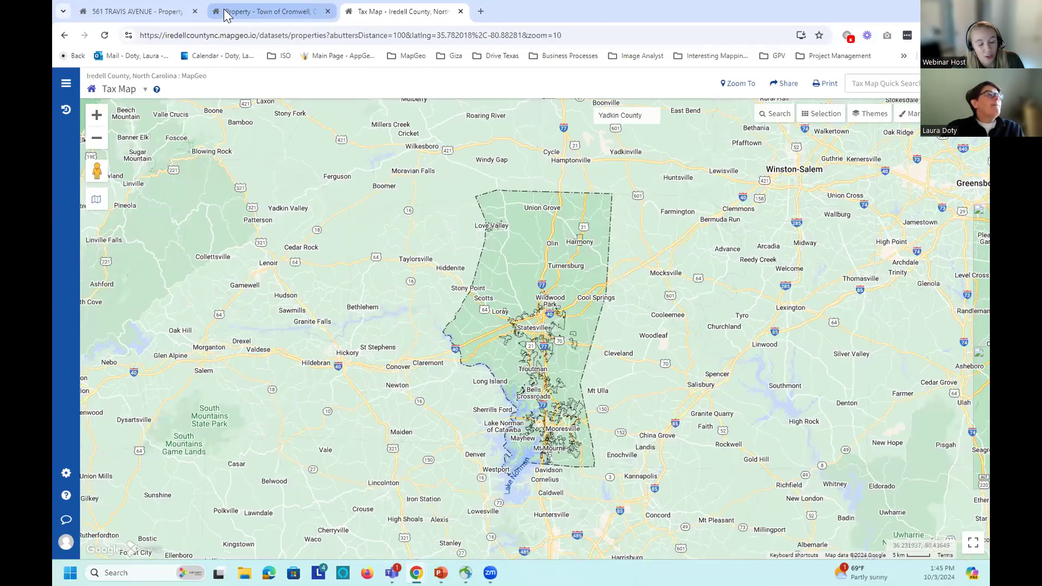
click(227, 15)
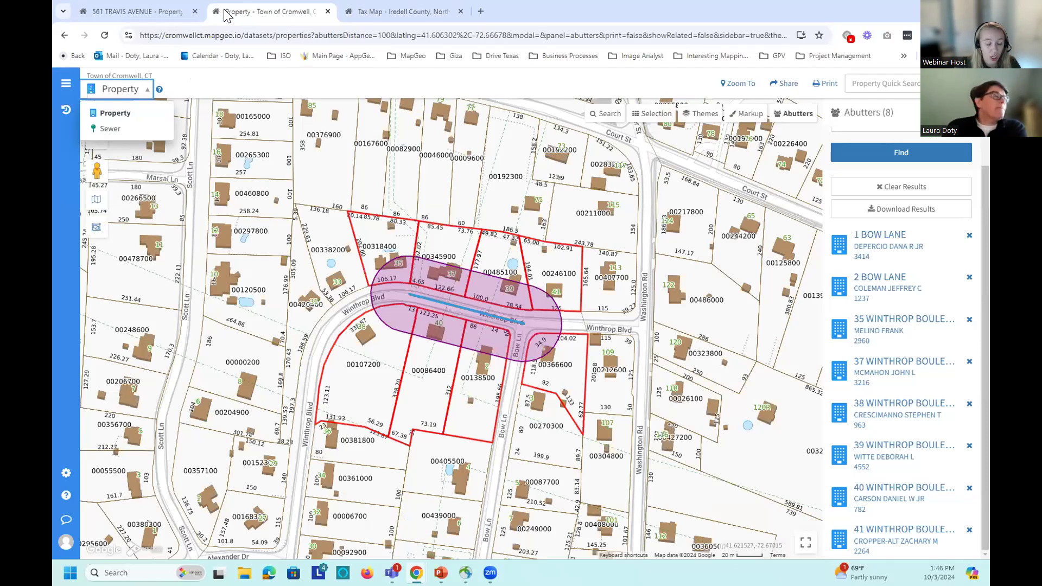
Step: Switch to the Cromwell sewer dataset and scroll through the pipe info panel
click(114, 129)
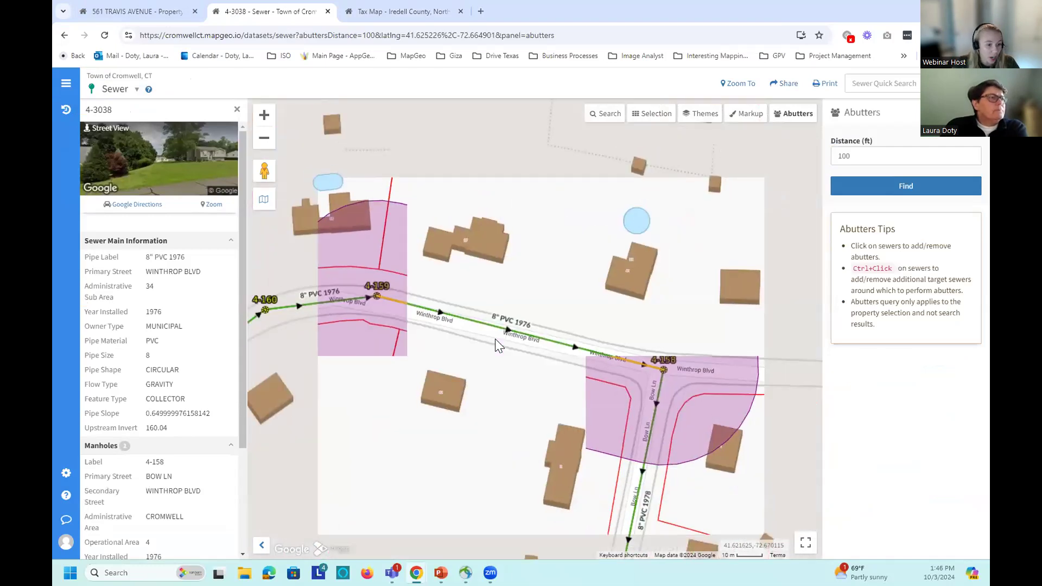
scroll(495, 339, down, 2)
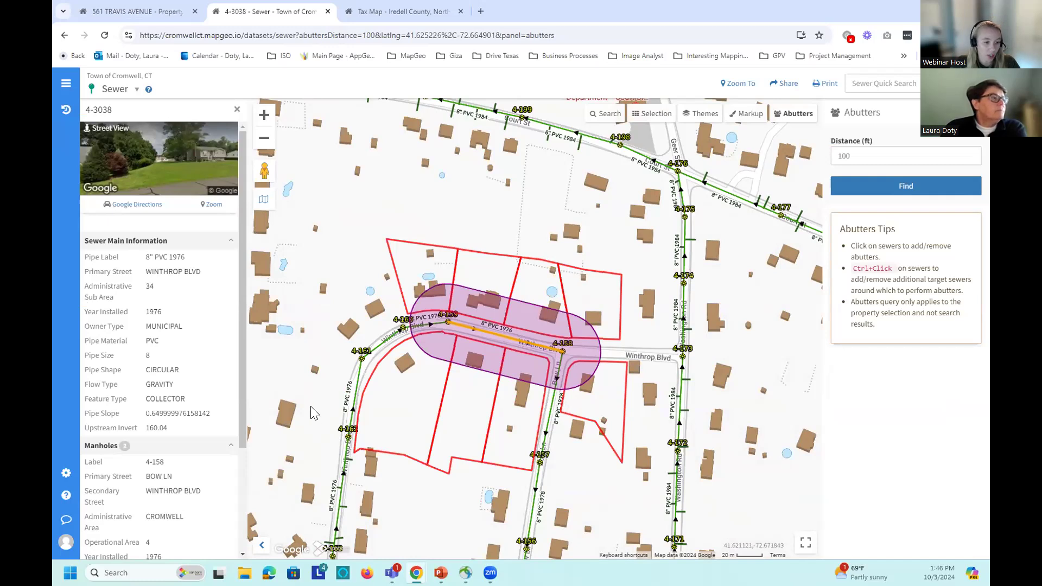
drag(245, 370, 248, 470)
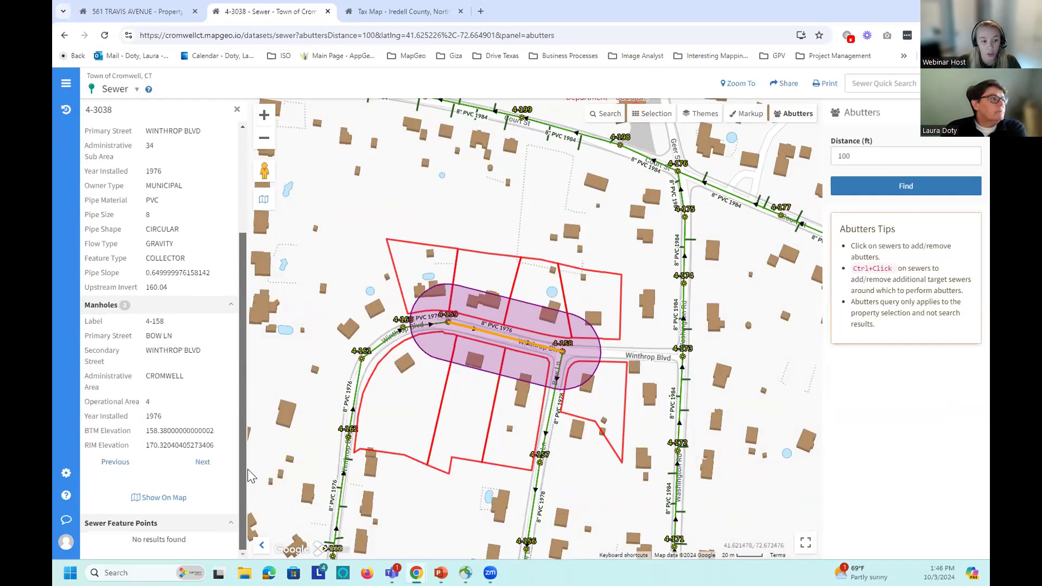
drag(250, 476, 256, 340)
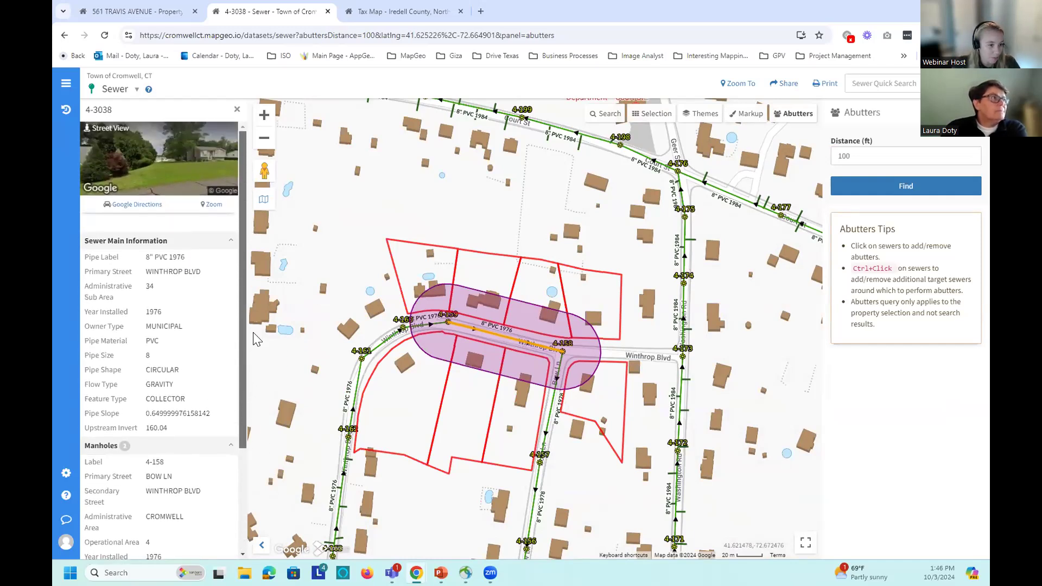
drag(256, 340, 264, 448)
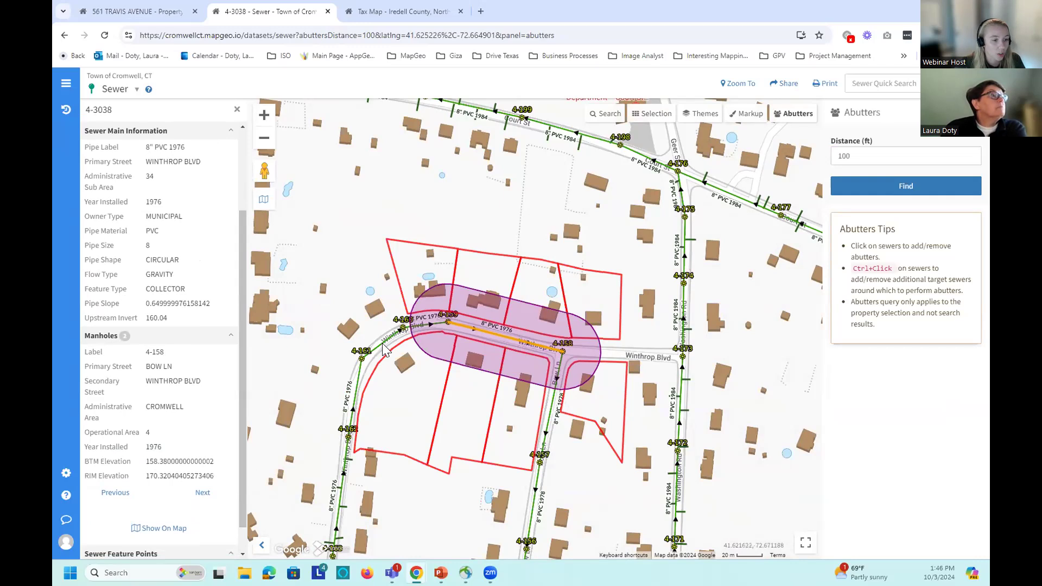
Step: Select neighbouring sewer pipe 4-3041, then show the Iredell County tax map full-screen
click(396, 340)
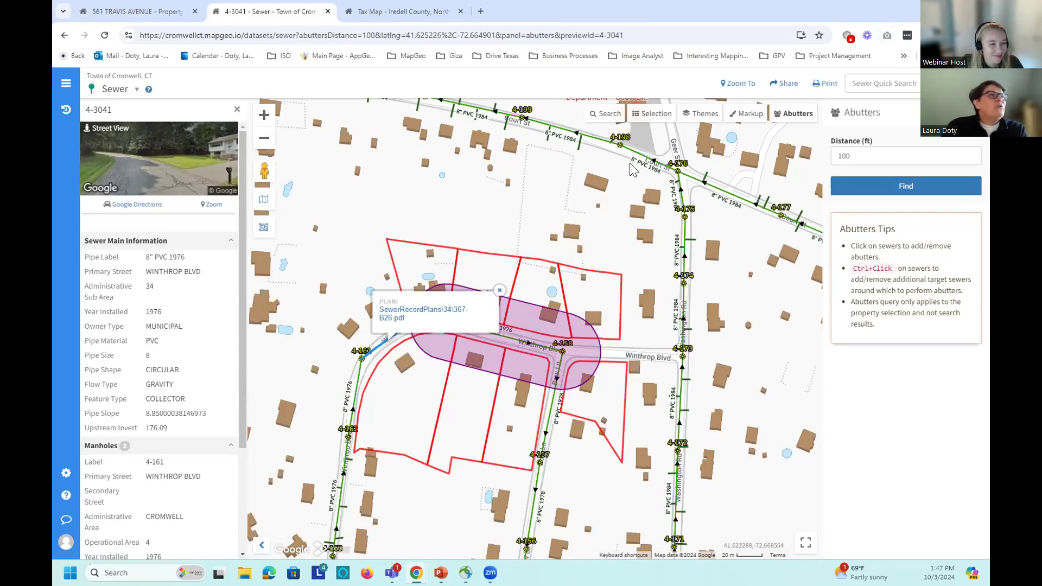
double_click(871, 21)
click(784, 158)
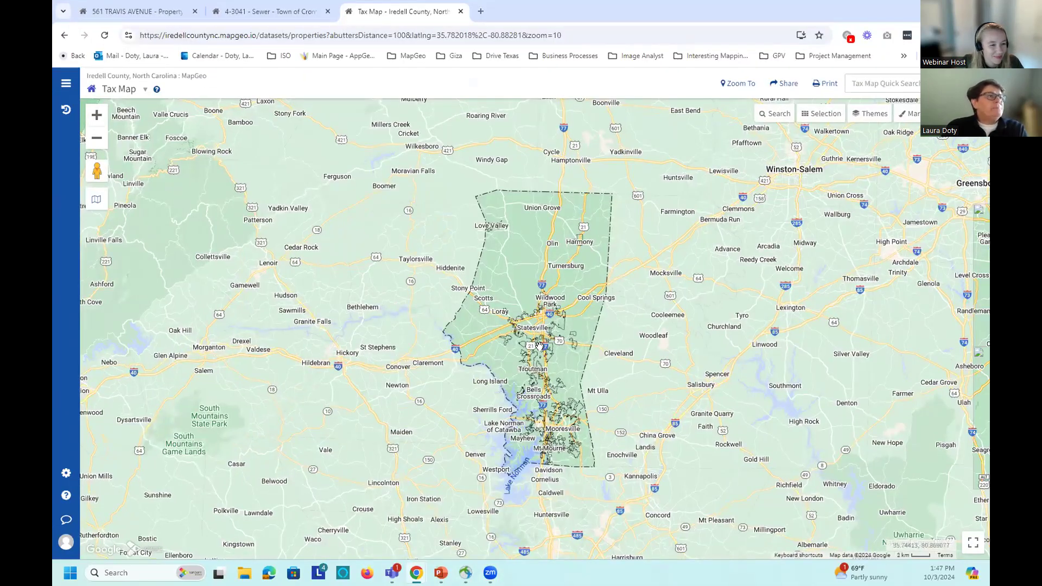
Step: Change the Iredell County map from the Tax Map to Statesville, showing its city limits
scroll(539, 346, up, 1)
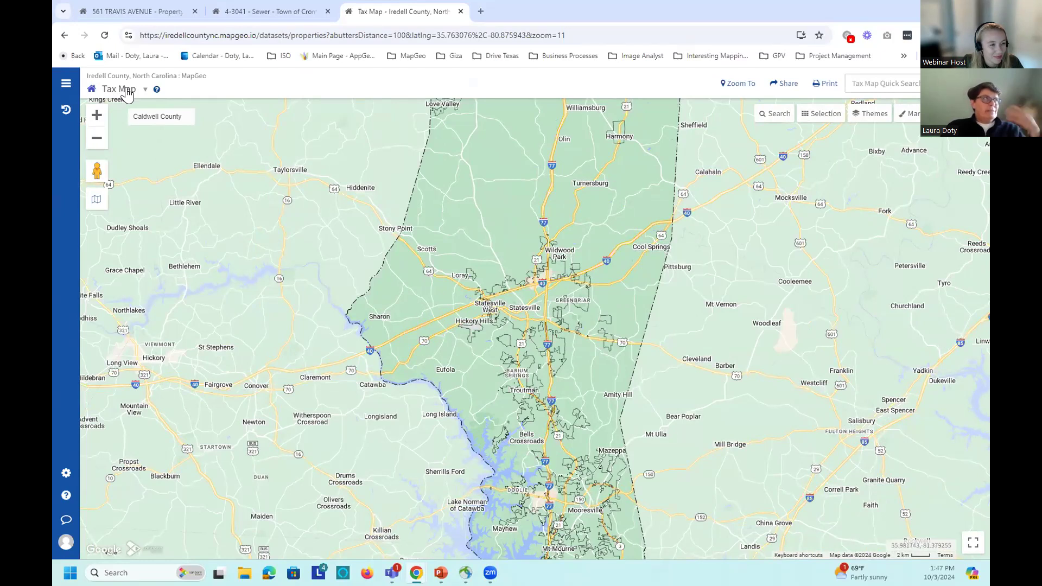
click(126, 90)
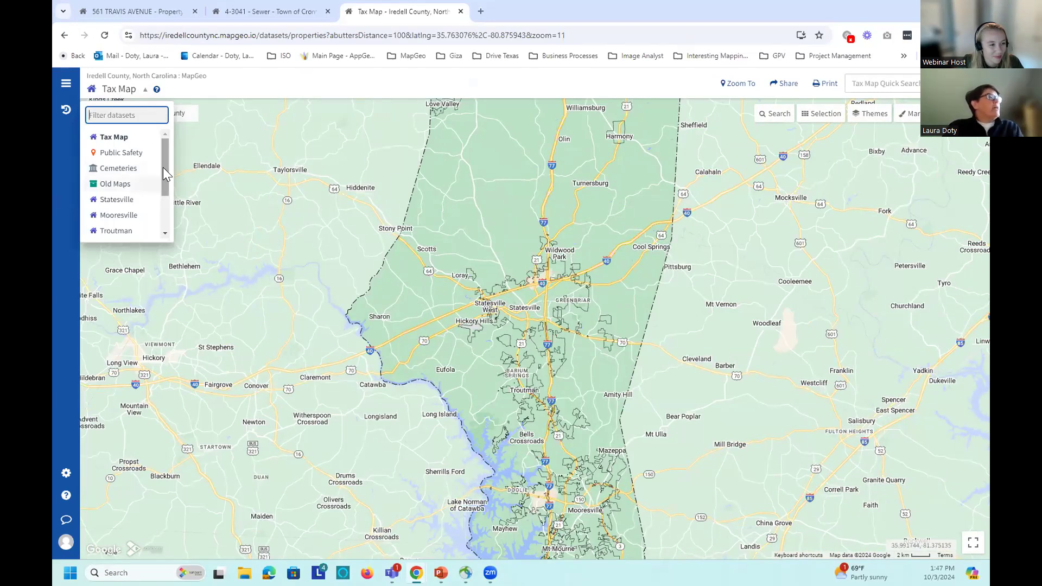
click(116, 200)
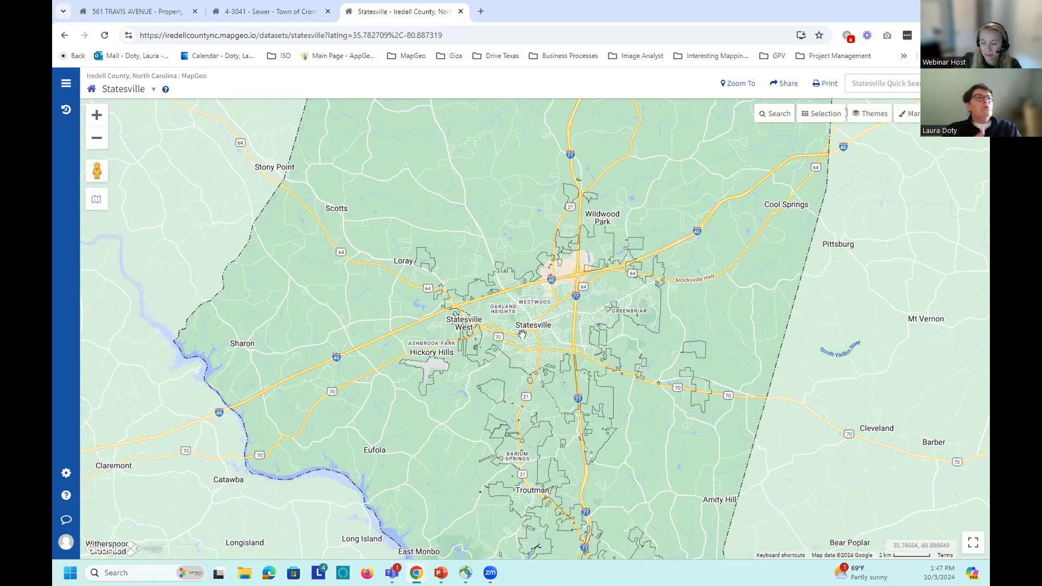
click(917, 85)
Step: Rerun the 'smith' property search and review the Smith St townhome results 1–50
click(915, 111)
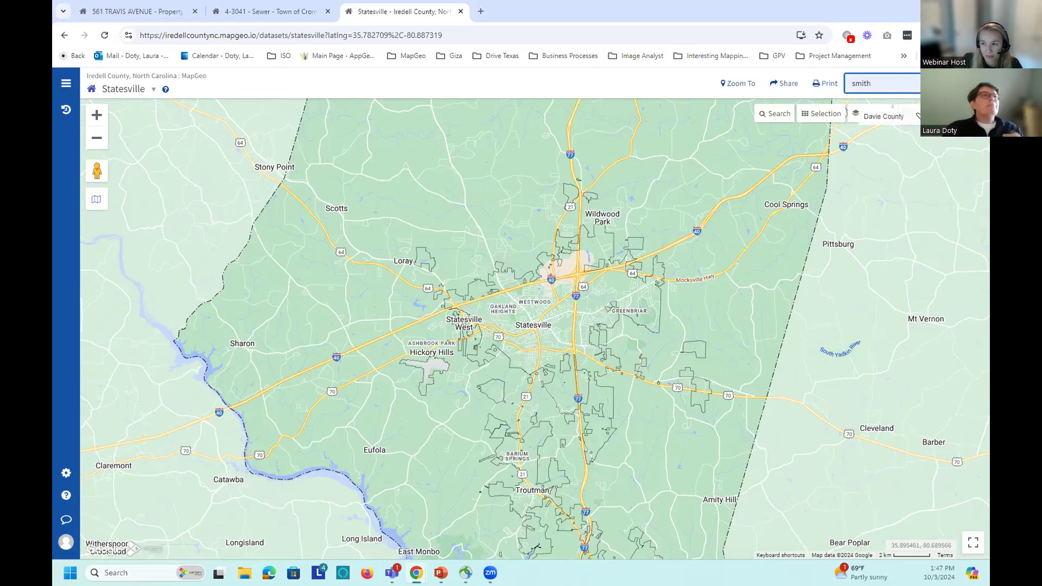
key(Return)
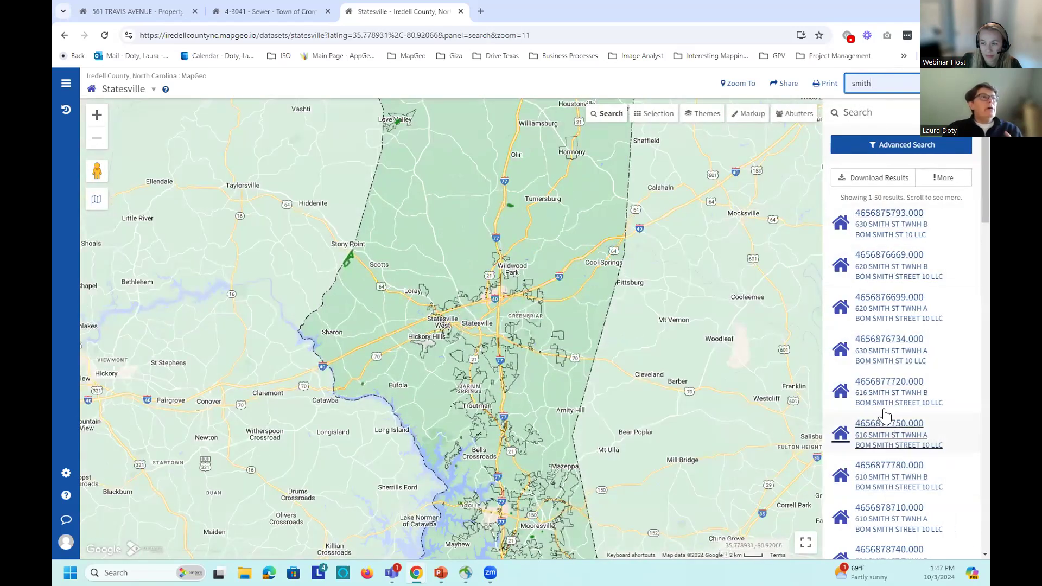
scroll(912, 331, down, 3)
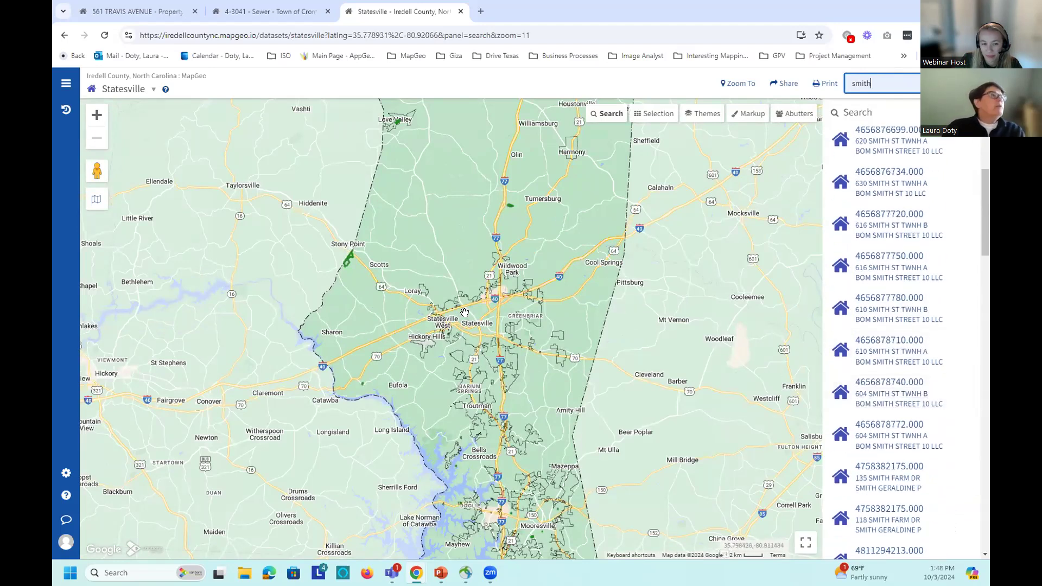
scroll(466, 315, up, 2)
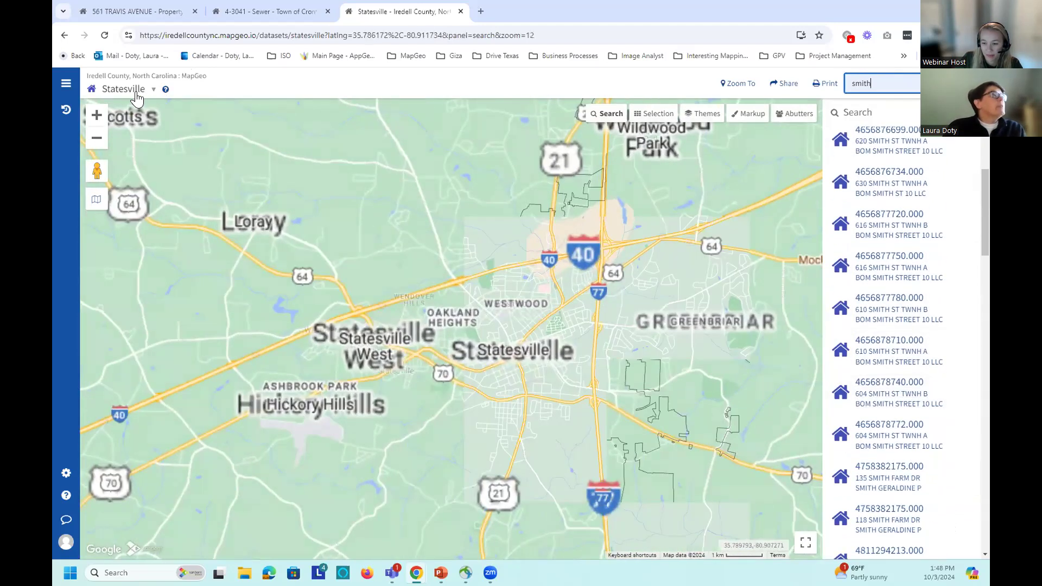
click(142, 91)
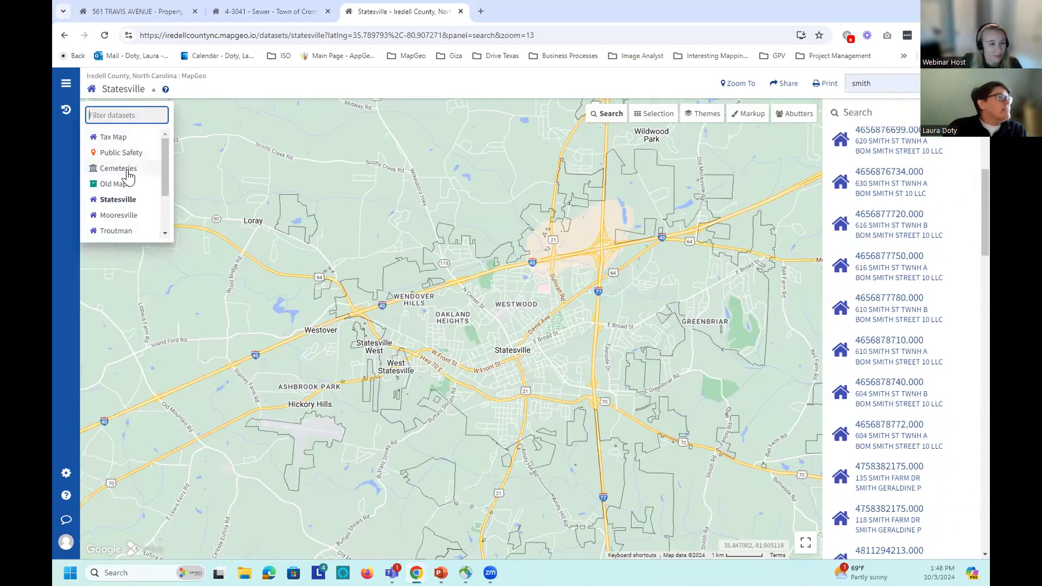
Step: Load Cemeteries and show Rocky Creek AME Zion Church Cemetery details near Turnersburg
click(127, 171)
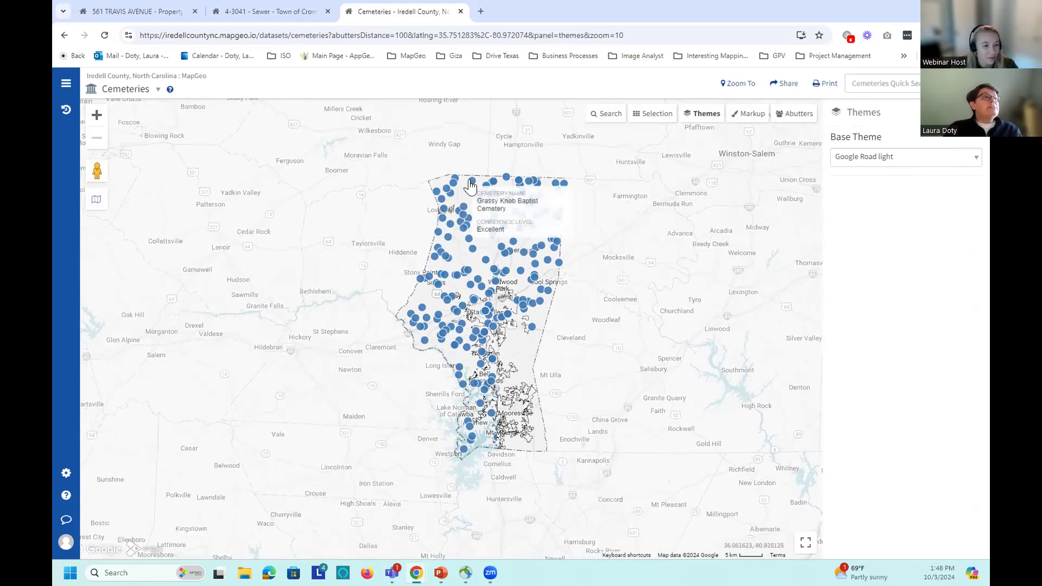
scroll(518, 260, up, 2)
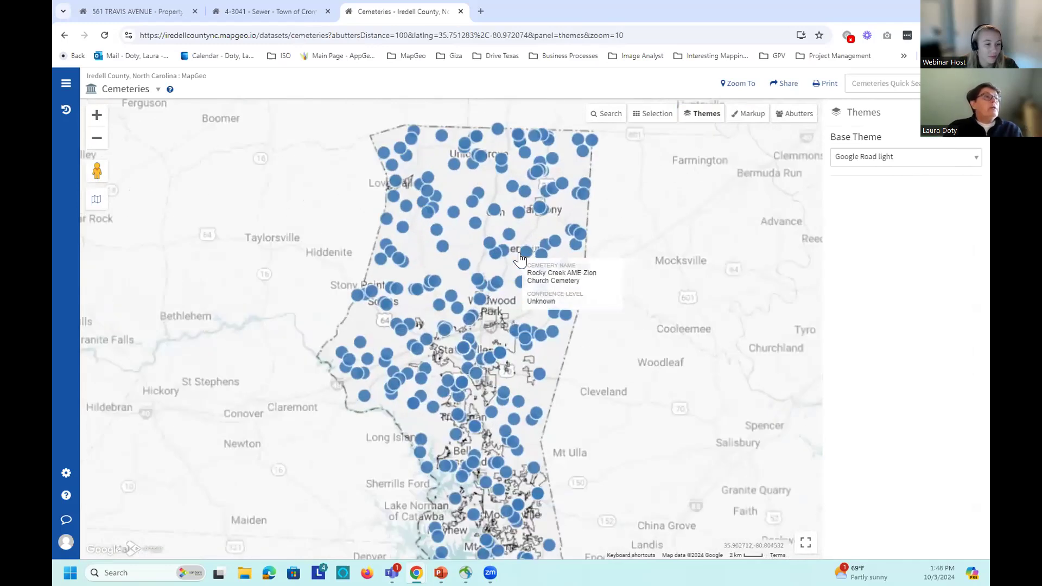
scroll(520, 259, up, 3)
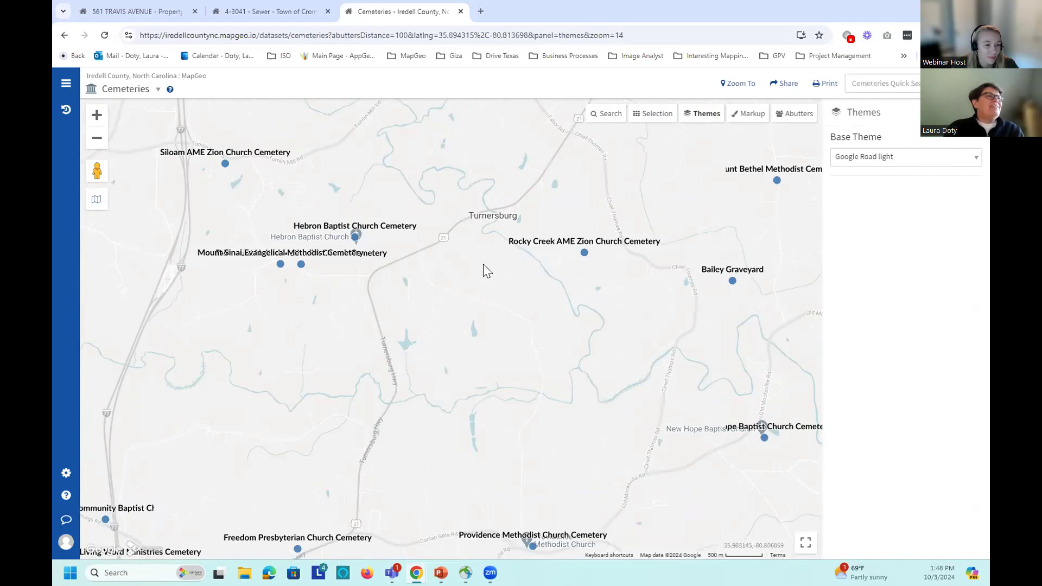
click(583, 253)
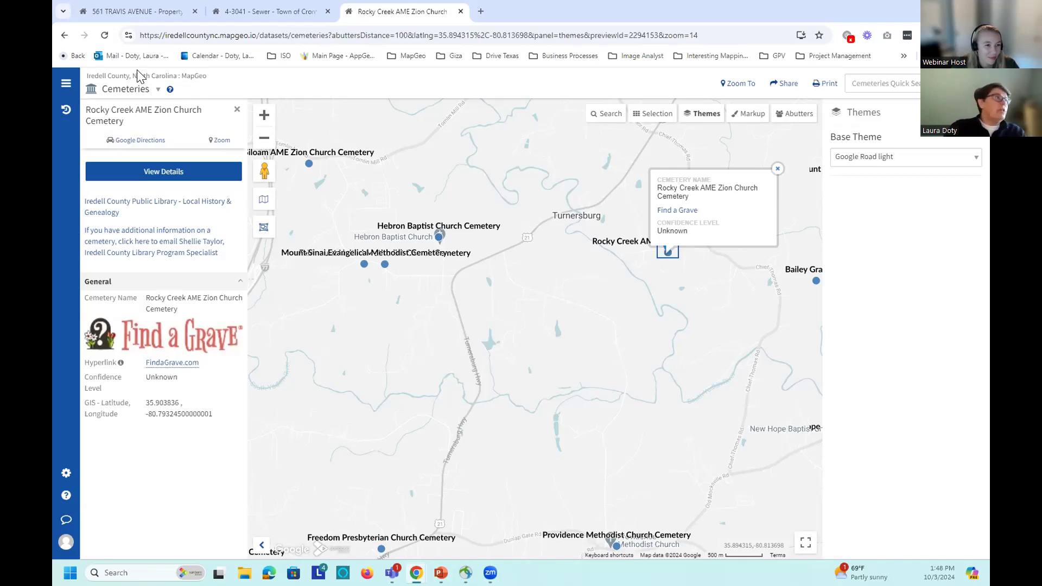
Step: Change the dataset from Cemeteries to Old Maps
click(142, 98)
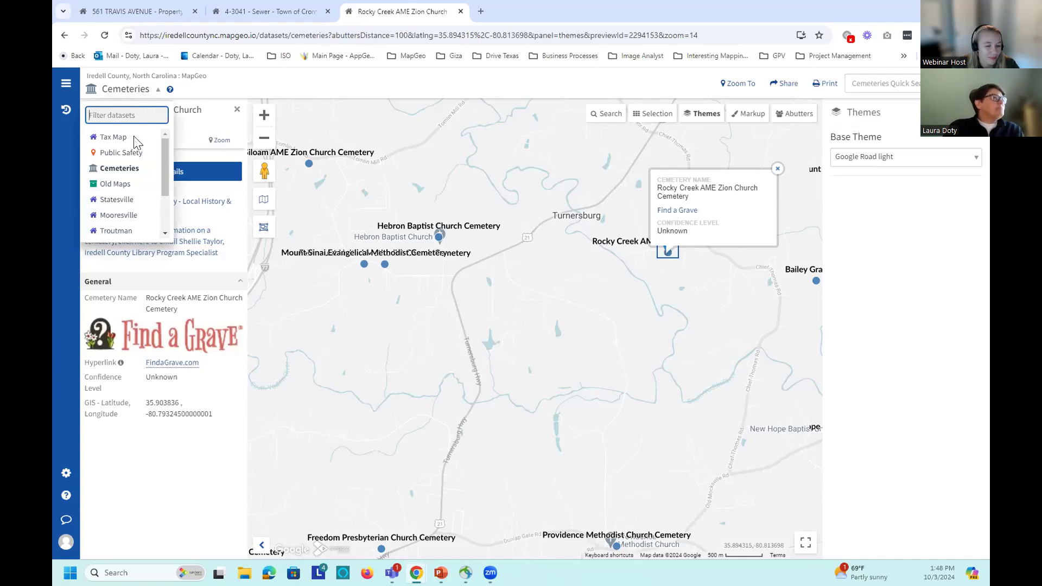
click(124, 183)
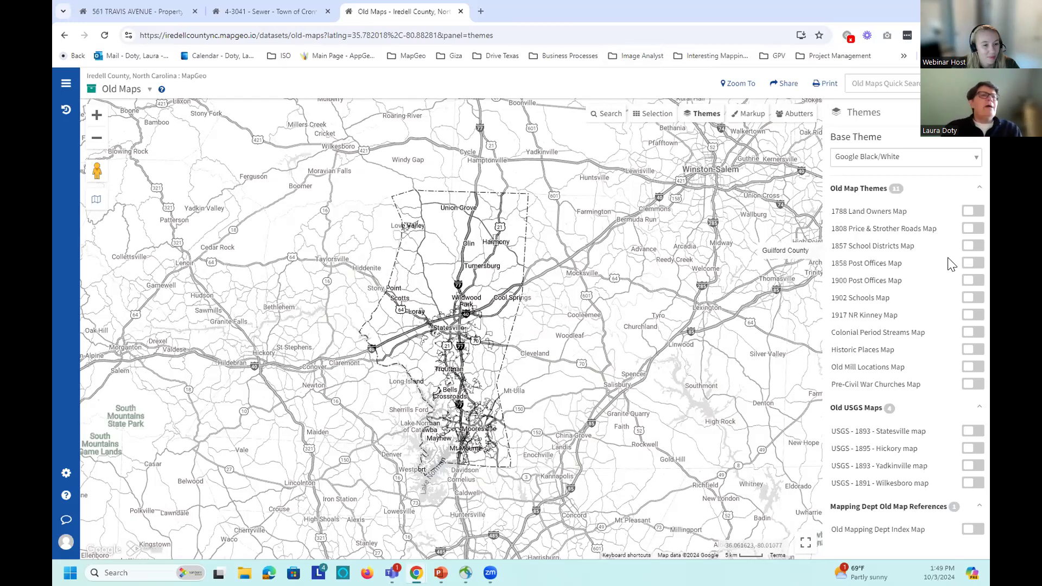
Step: Overlay the 1917 NR Kinney Map, zoomed in and centred on Statesville
click(972, 317)
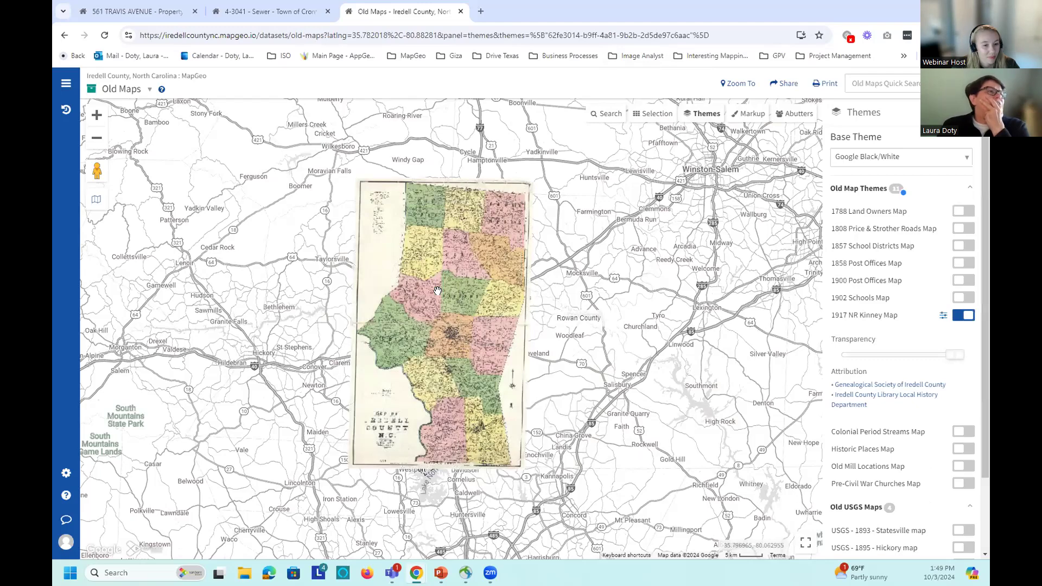
scroll(517, 346, up, 2)
scroll(517, 346, up, 2)
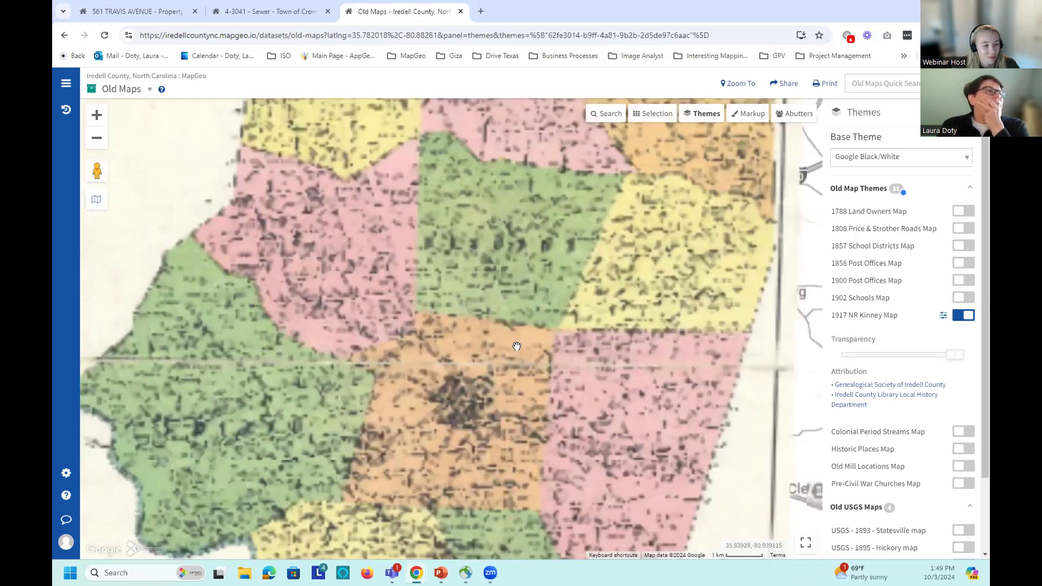
scroll(553, 228, up, 2)
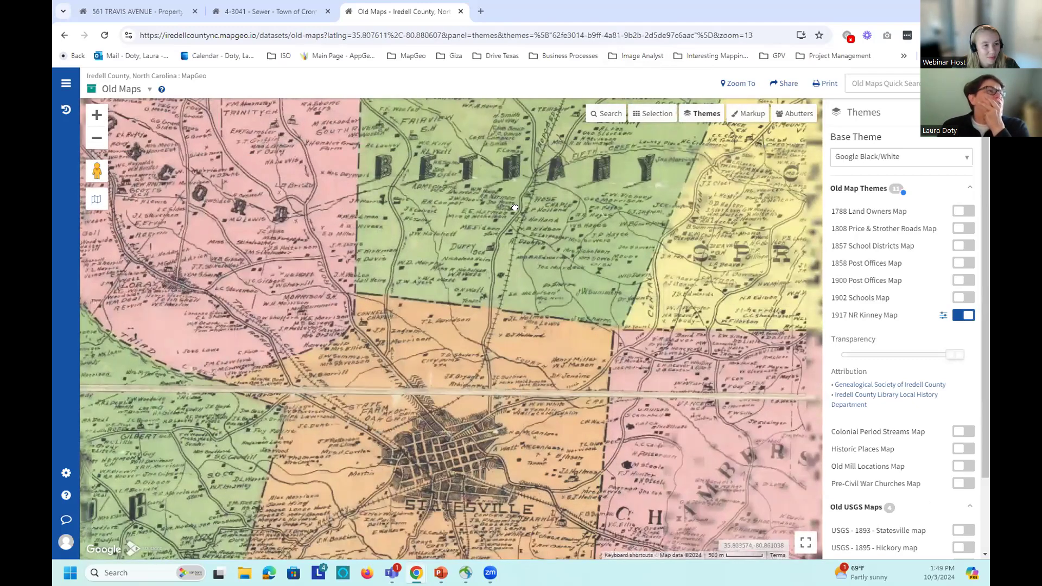
scroll(555, 217, up, 2)
key(Down)
key(Down)
key(Down)
key(Down)
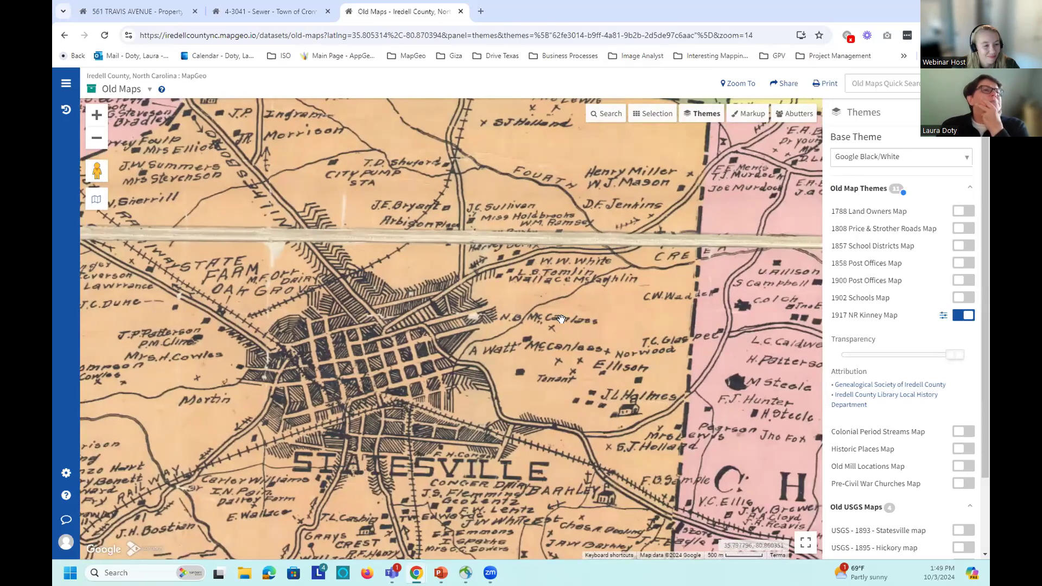
key(Right)
key(Right)
key(Right)
key(Right)
key(Right)
key(Right)
key(Left)
key(Left)
key(Left)
key(Left)
key(Left)
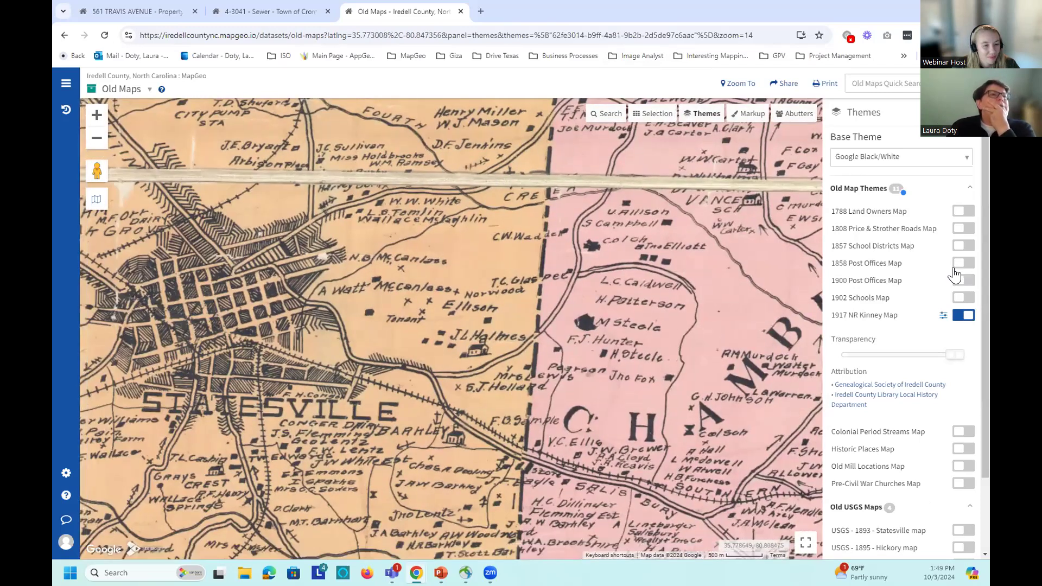
Step: Swap the 1917 overlay for the 1788 Land Owners Map and browse it
click(965, 212)
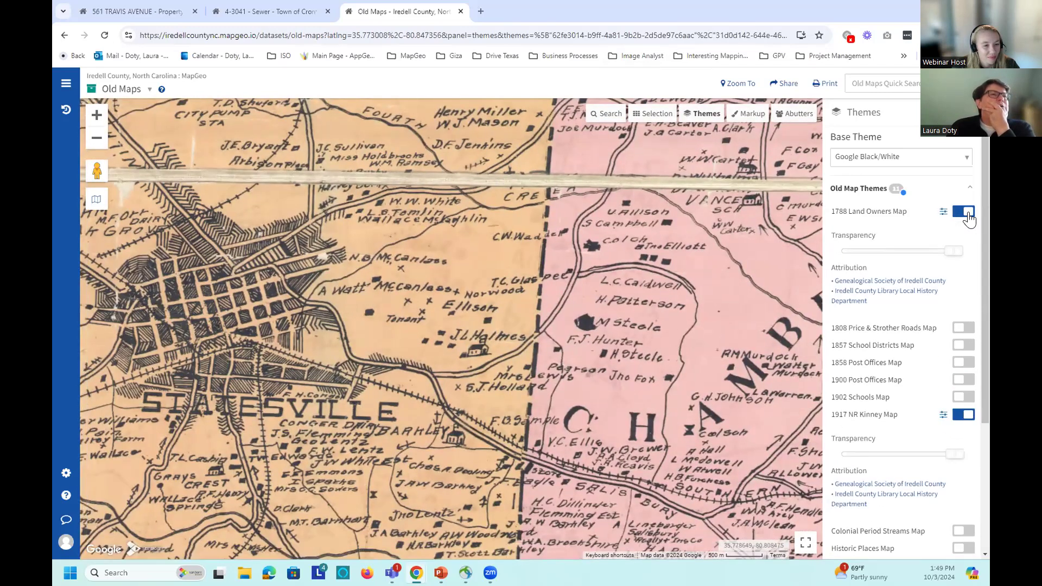
click(953, 422)
drag(380, 255, 488, 252)
scroll(487, 251, down, 1)
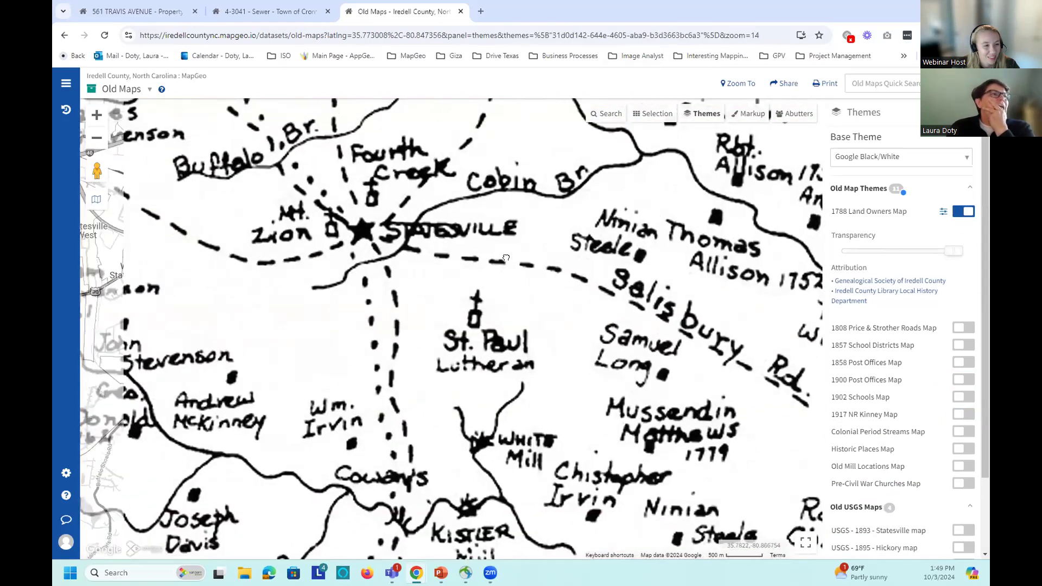
scroll(505, 256, down, 1)
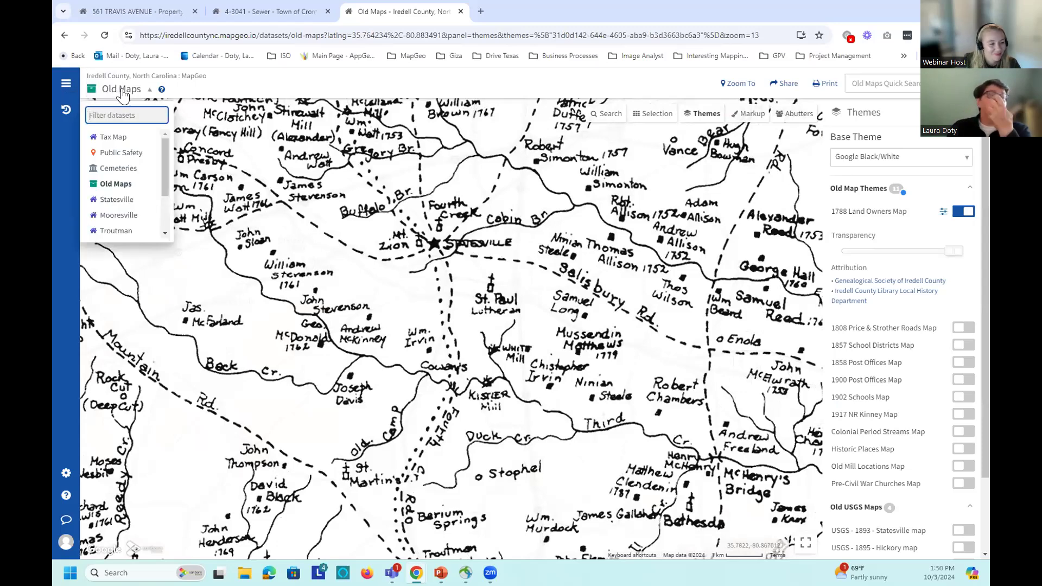
scroll(162, 174, down, 2)
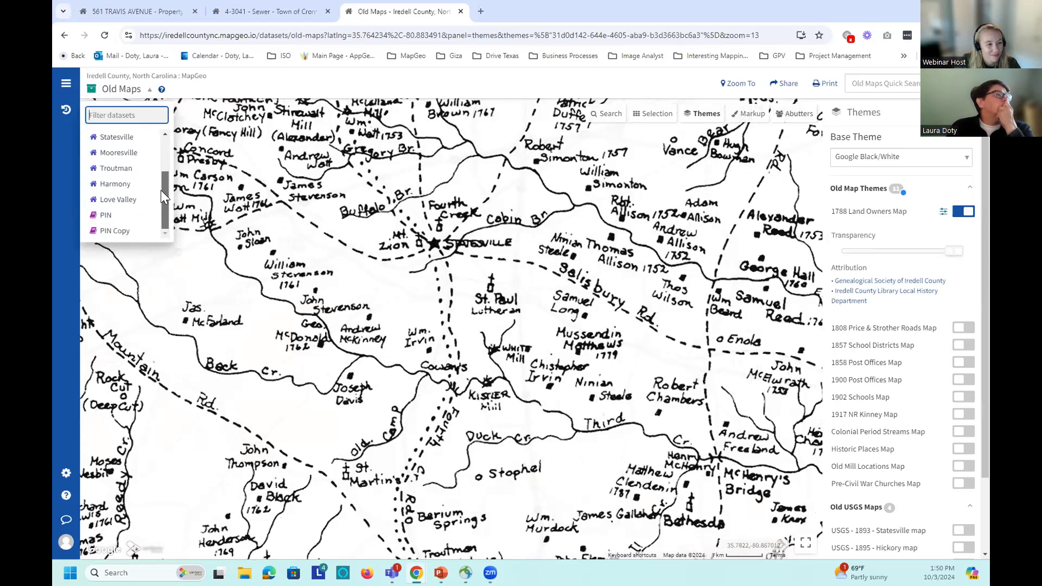
scroll(161, 184, up, 3)
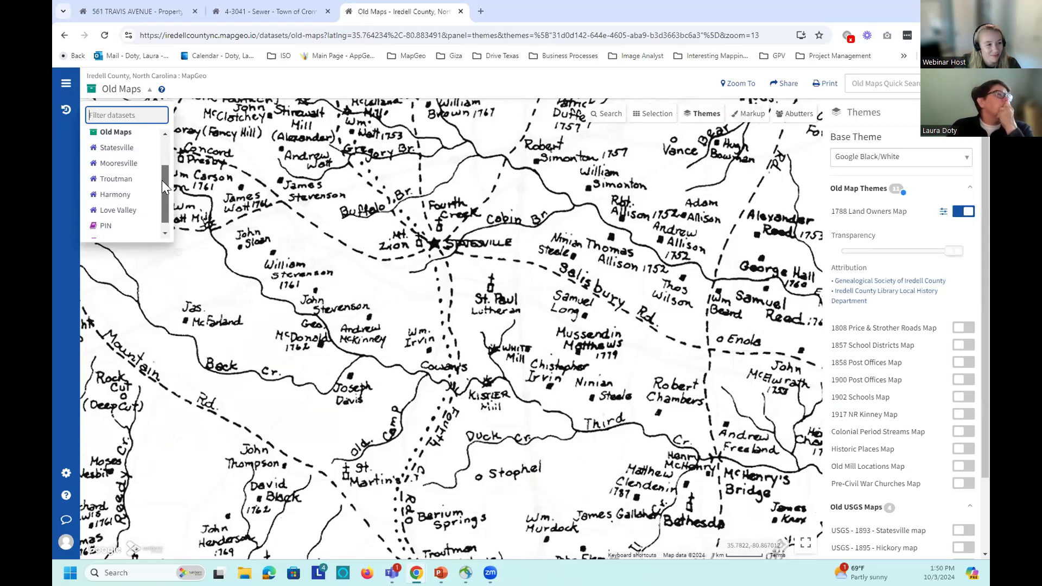
scroll(163, 157, up, 1)
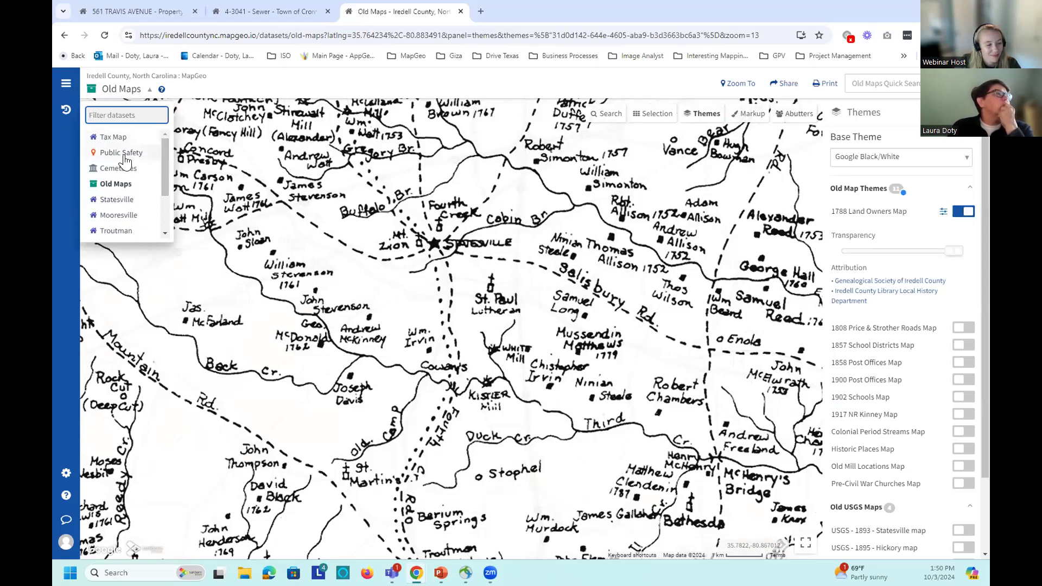